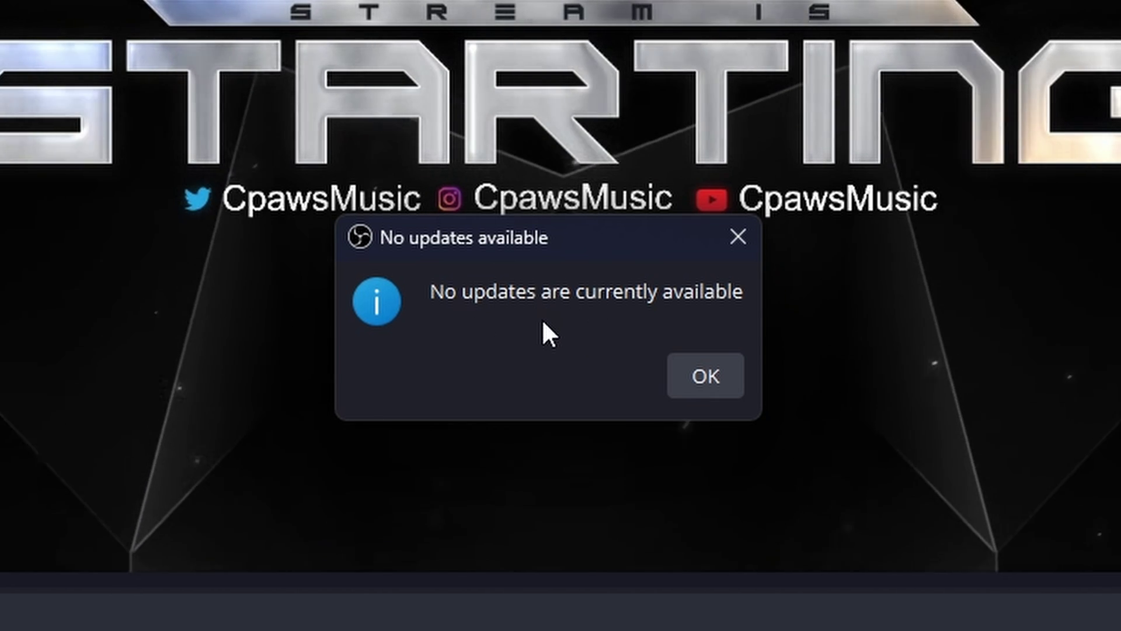
Dismiss OBS Studio's 'No updates available' notice
{"action": "left_click", "coordinate": [701, 377]}
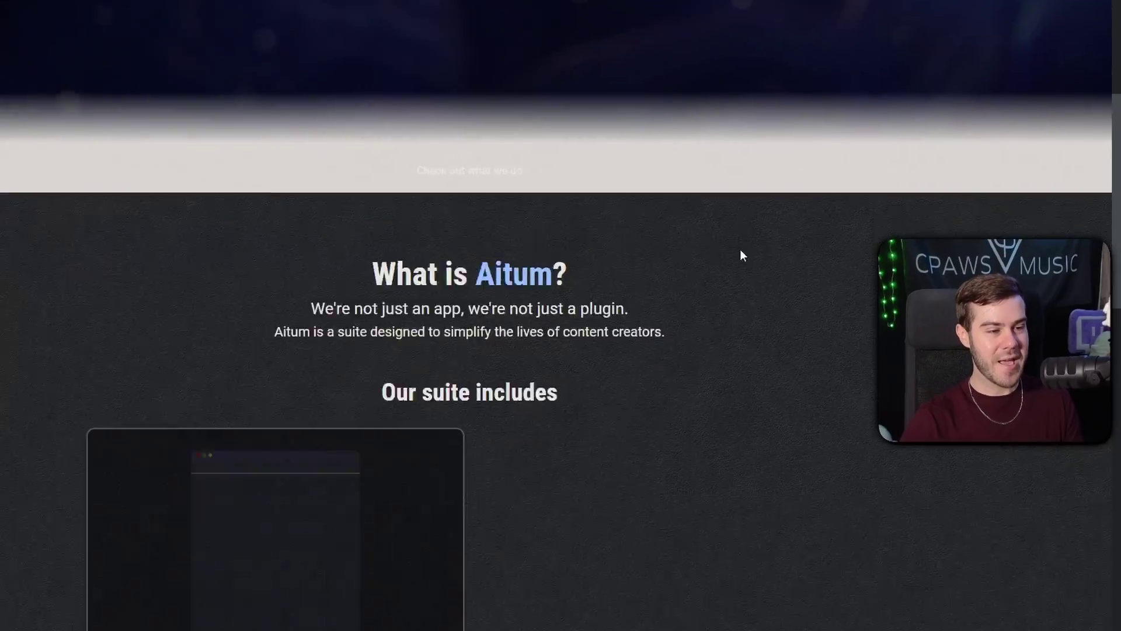
{"action": "scroll", "coordinate": [742, 255], "scroll_direction": "down", "scroll_amount": 5}
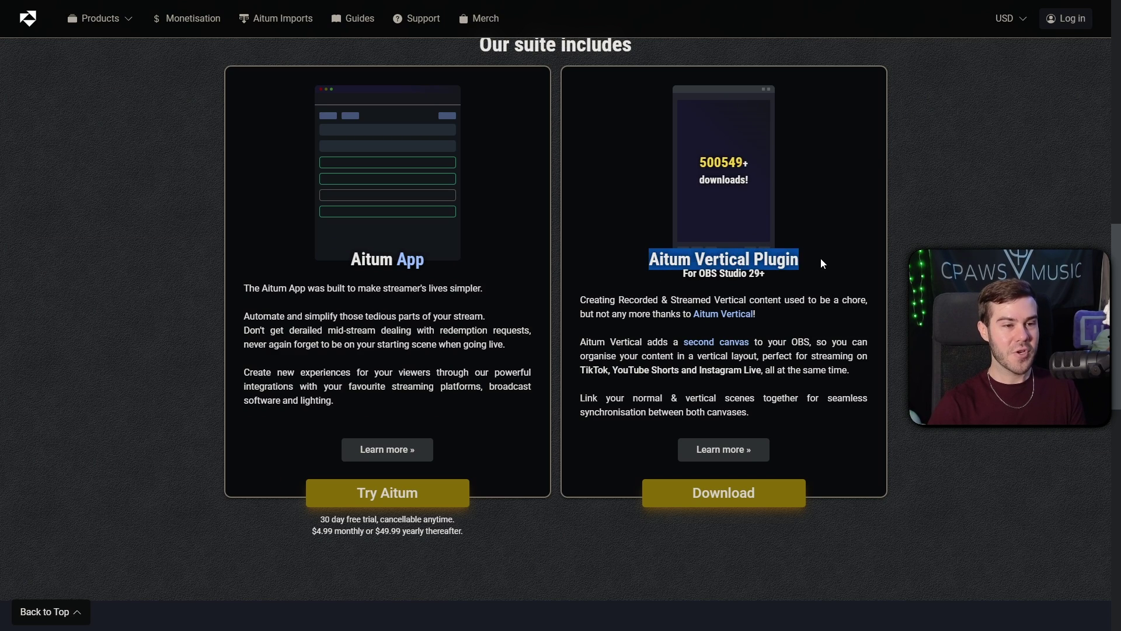
Scroll to 'Our suite includes' and download the Aitum Vertical Plugin
{"action": "left_click", "coordinate": [736, 497]}
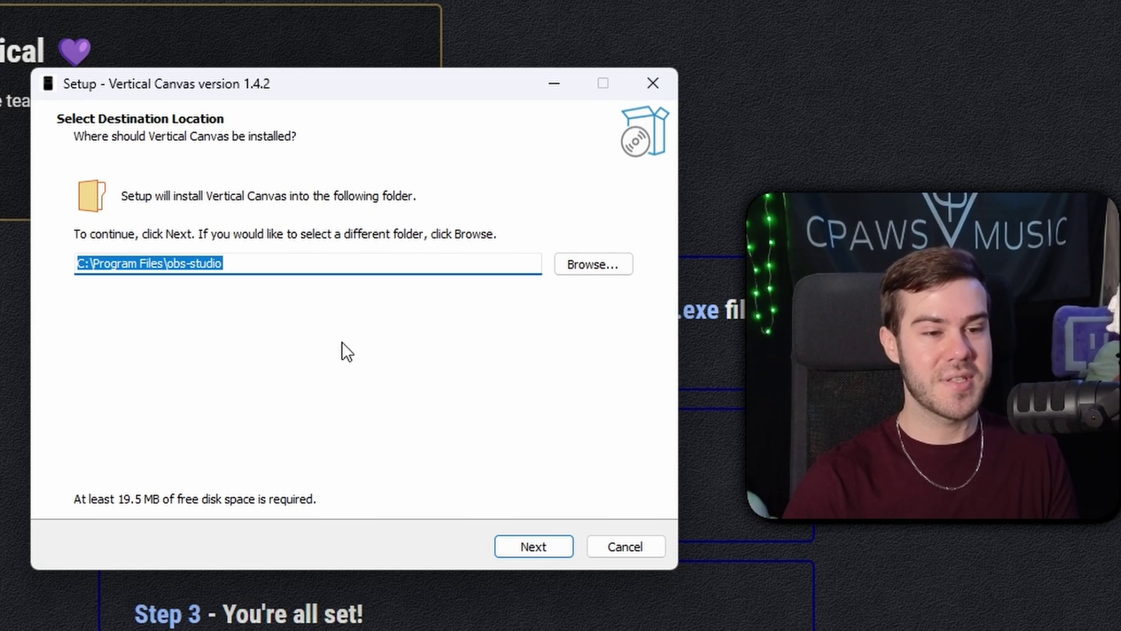
Install Vertical Canvas 1.4.2 into C:\Program Files\obs-studio with the default start menu folder
{"action": "left_click", "coordinate": [531, 541]}
{"action": "left_click", "coordinate": [536, 545]}
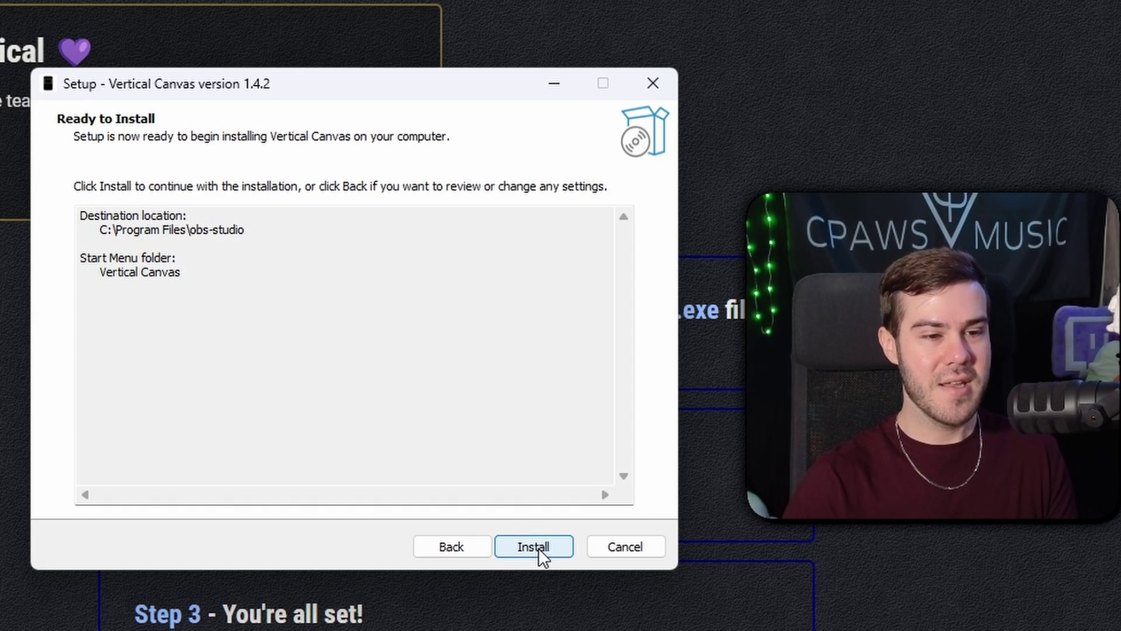
{"action": "left_click", "coordinate": [539, 547]}
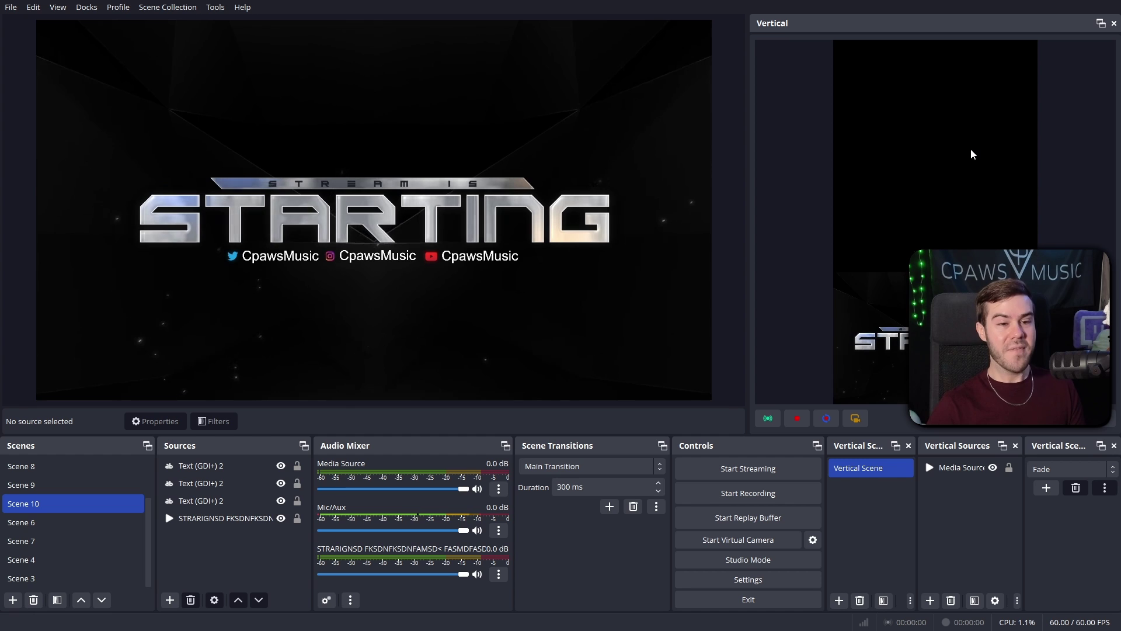
Close the vertical preview, Vertical Scenes, Vertical Sources and Vertical Scene Transitions panels
{"action": "left_click", "coordinate": [1114, 23]}
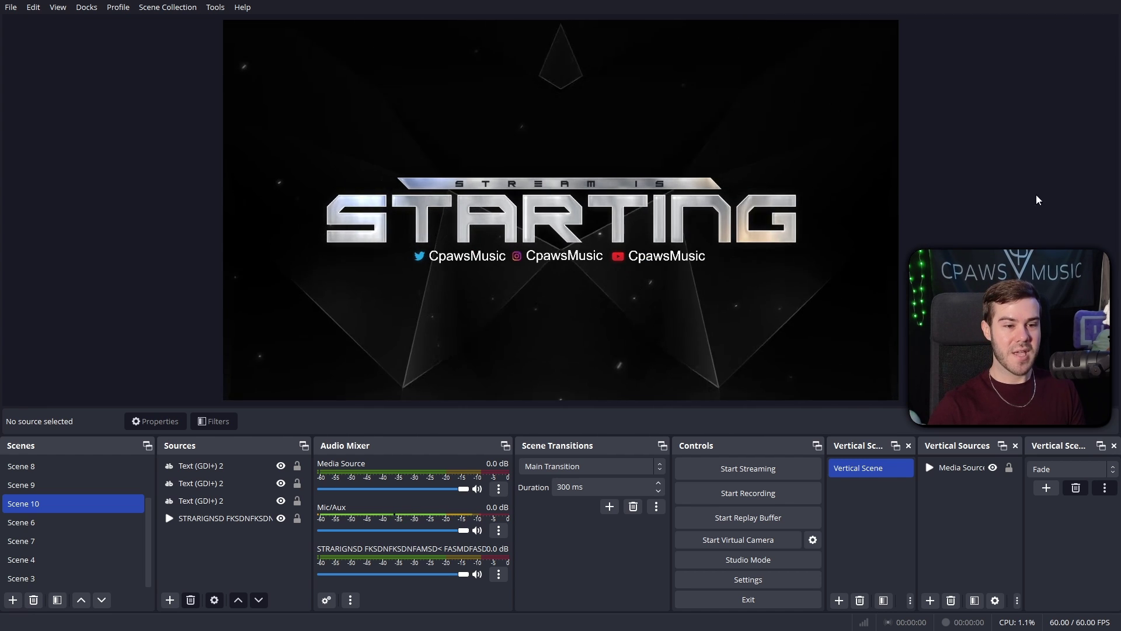
{"action": "left_click", "coordinate": [909, 445]}
{"action": "left_click", "coordinate": [1004, 445]}
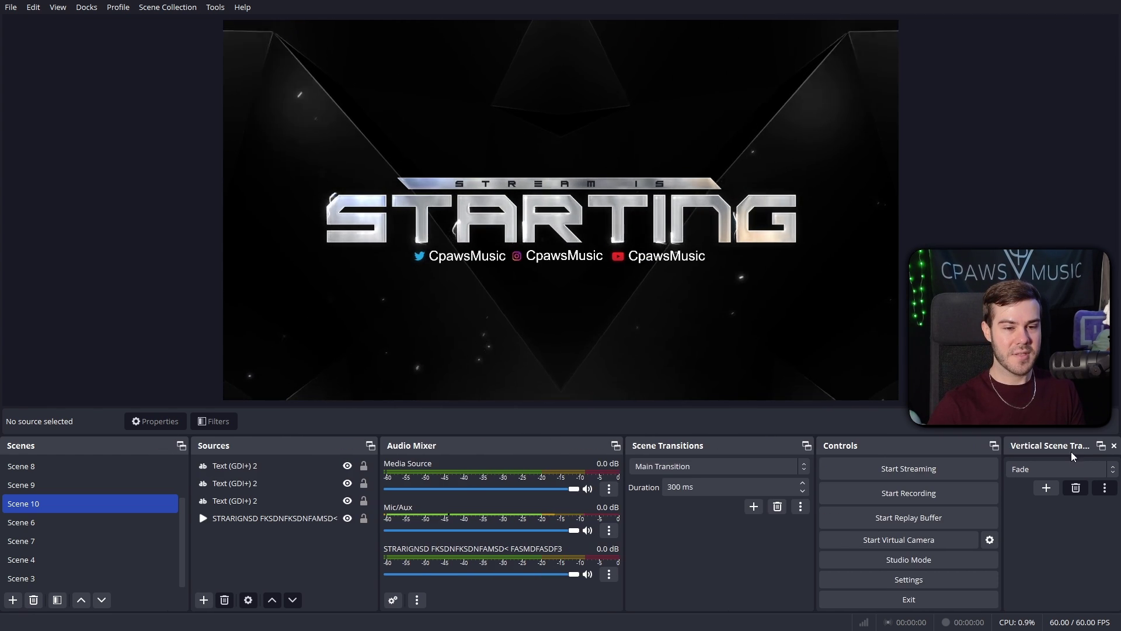
{"action": "left_click", "coordinate": [1114, 446]}
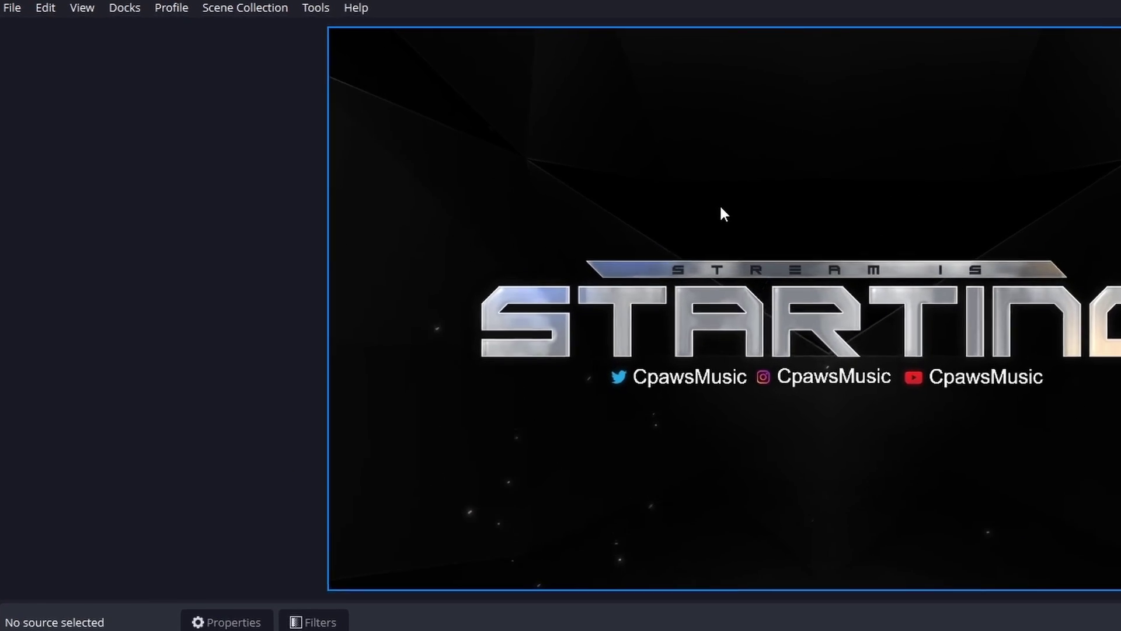
Re-enable the Vertical Scenes and Vertical Sources docks and dock them beside Controls
{"action": "left_click", "coordinate": [162, 10]}
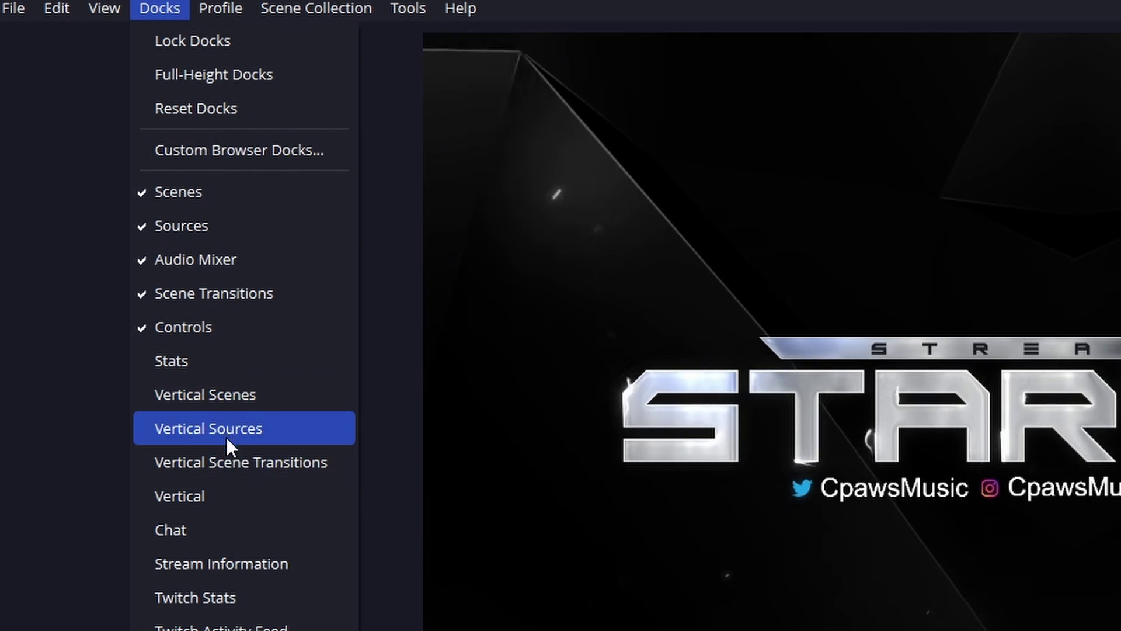
{"action": "left_click", "coordinate": [271, 395]}
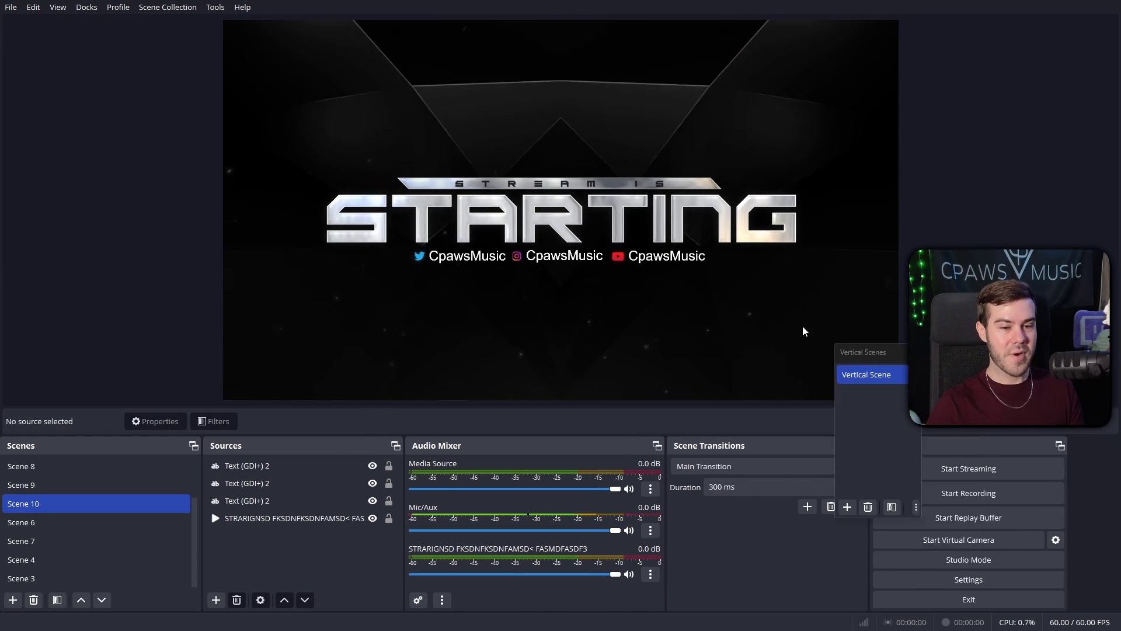
{"action": "left_click_drag", "start_coordinate": [868, 353], "coordinate": [876, 452]}
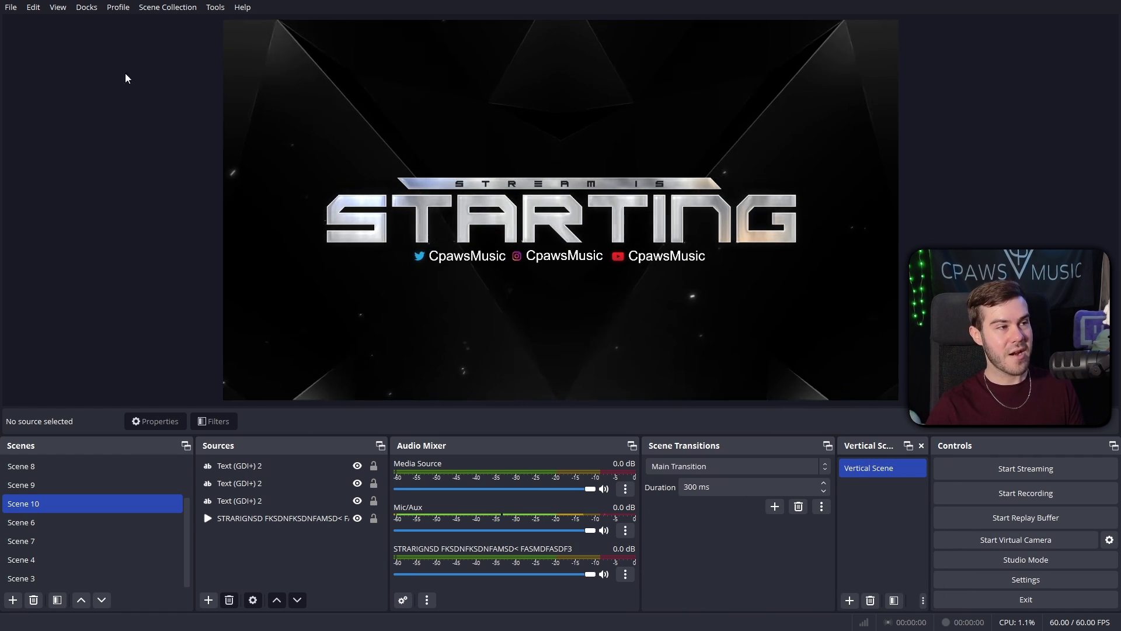
{"action": "left_click", "coordinate": [86, 7]}
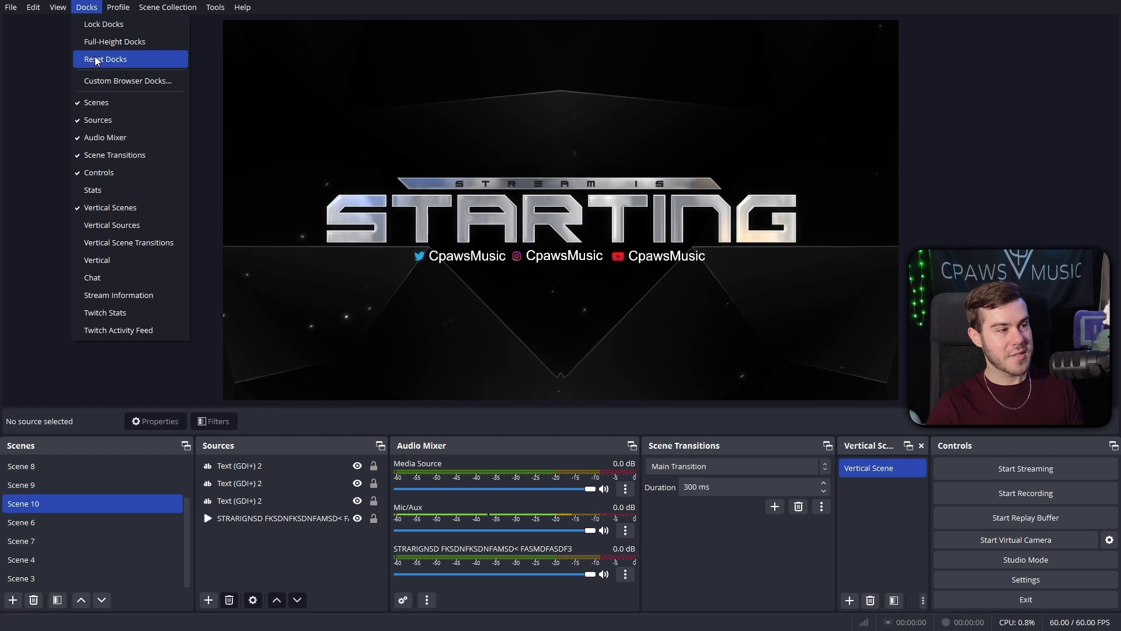
{"action": "left_click", "coordinate": [111, 224]}
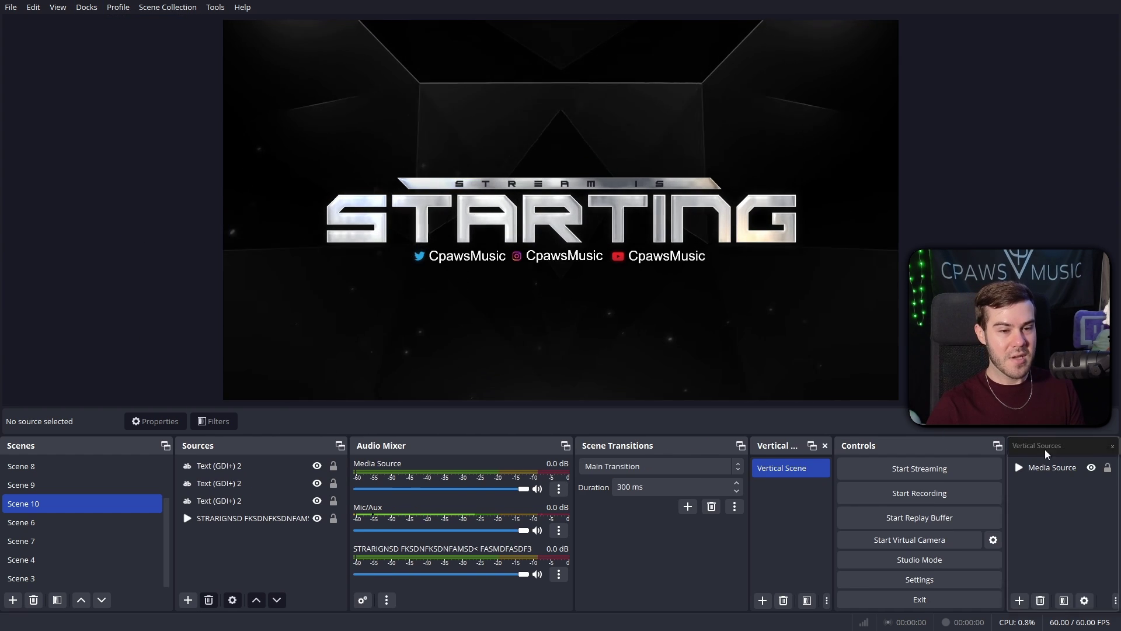
{"action": "left_click_drag", "start_coordinate": [1046, 454], "coordinate": [922, 452]}
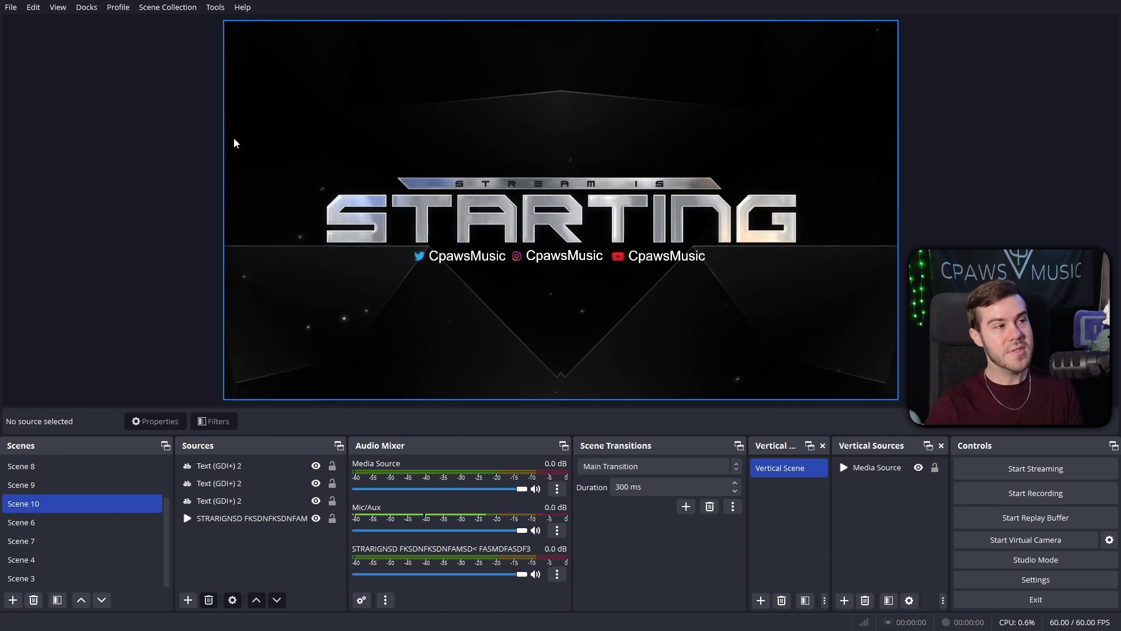
Dock Vertical Scene Transitions beside Controls and show the vertical canvas preview
{"action": "left_click", "coordinate": [86, 8]}
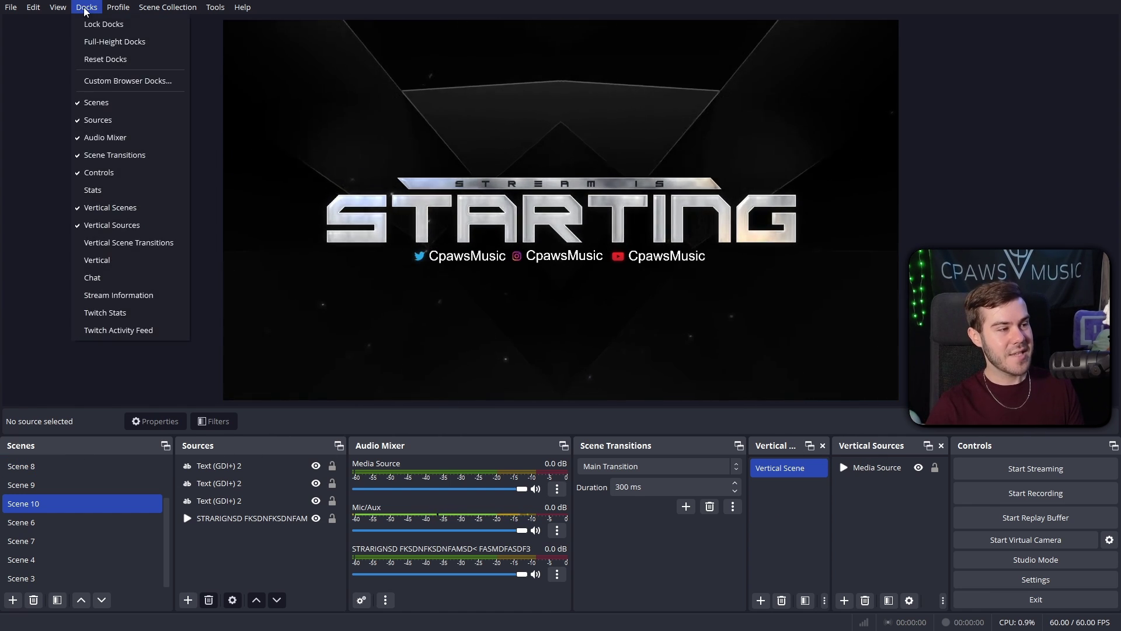
{"action": "left_click", "coordinate": [140, 244]}
{"action": "left_click_drag", "start_coordinate": [1050, 446], "coordinate": [899, 449]}
{"action": "left_click", "coordinate": [86, 7]}
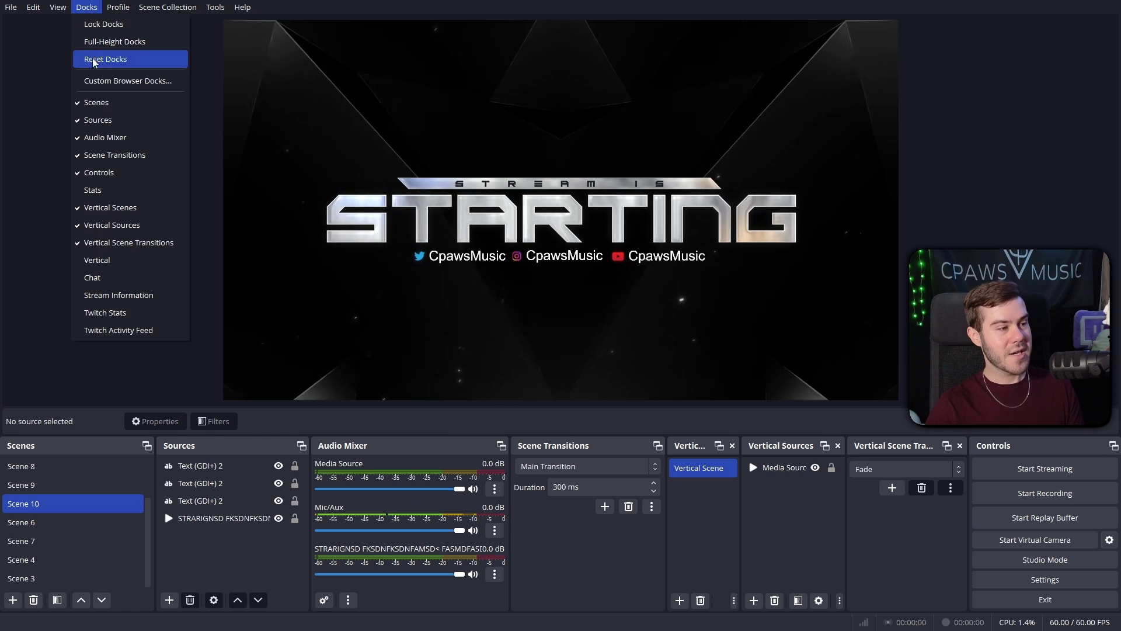
{"action": "left_click", "coordinate": [128, 259]}
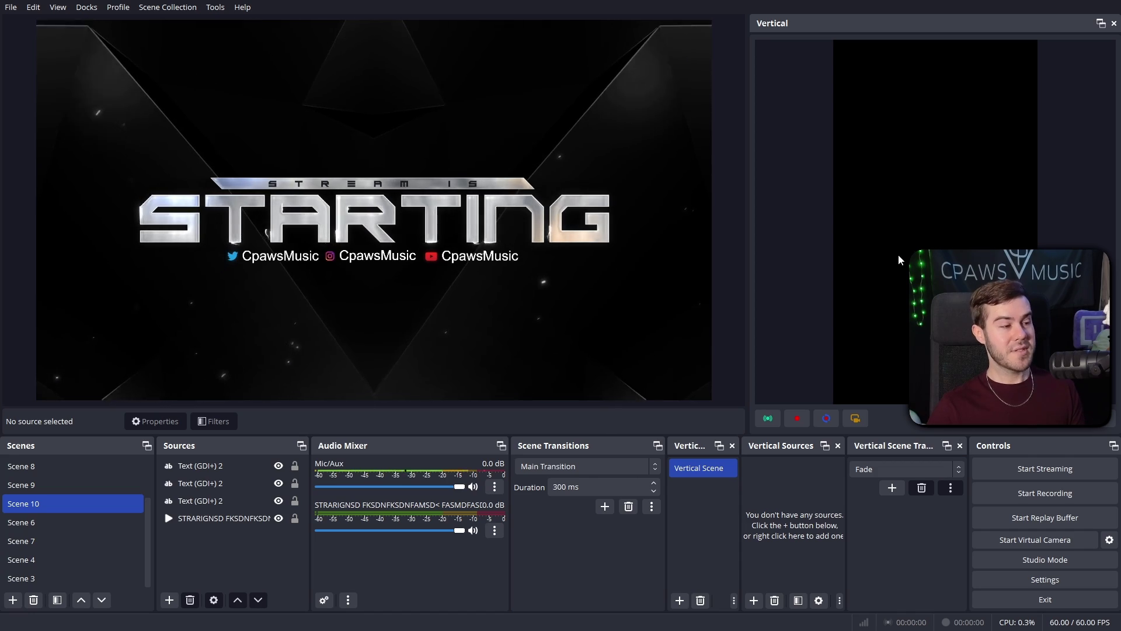
Create a new scene named 'Just Chatting'
{"action": "left_click", "coordinate": [12, 602]}
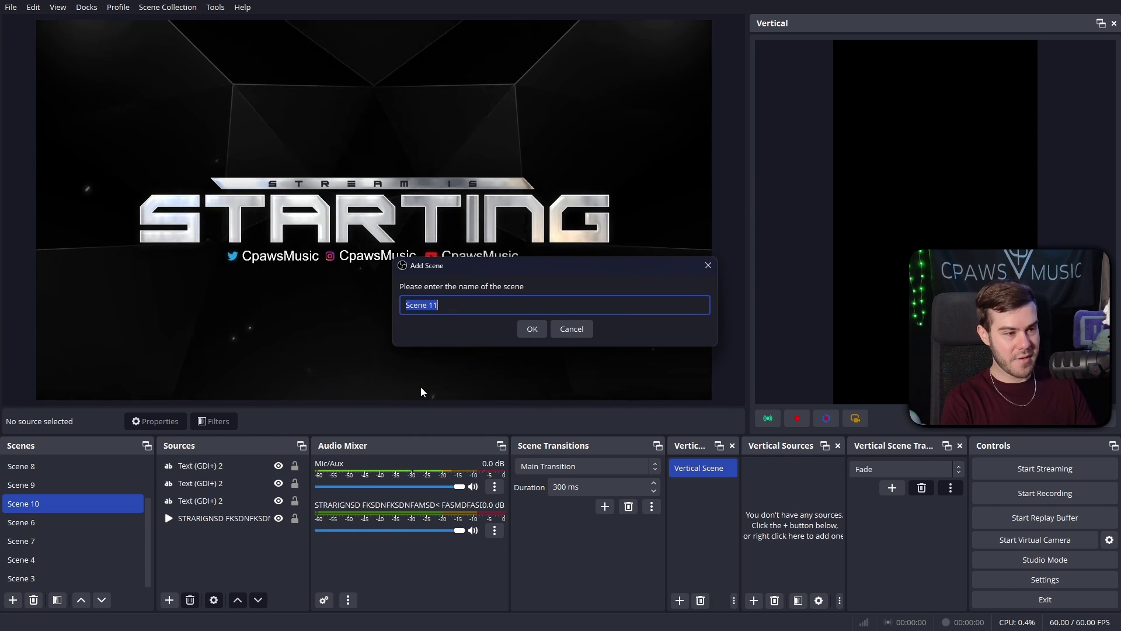
{"action": "type", "text": "Just Chatting"}
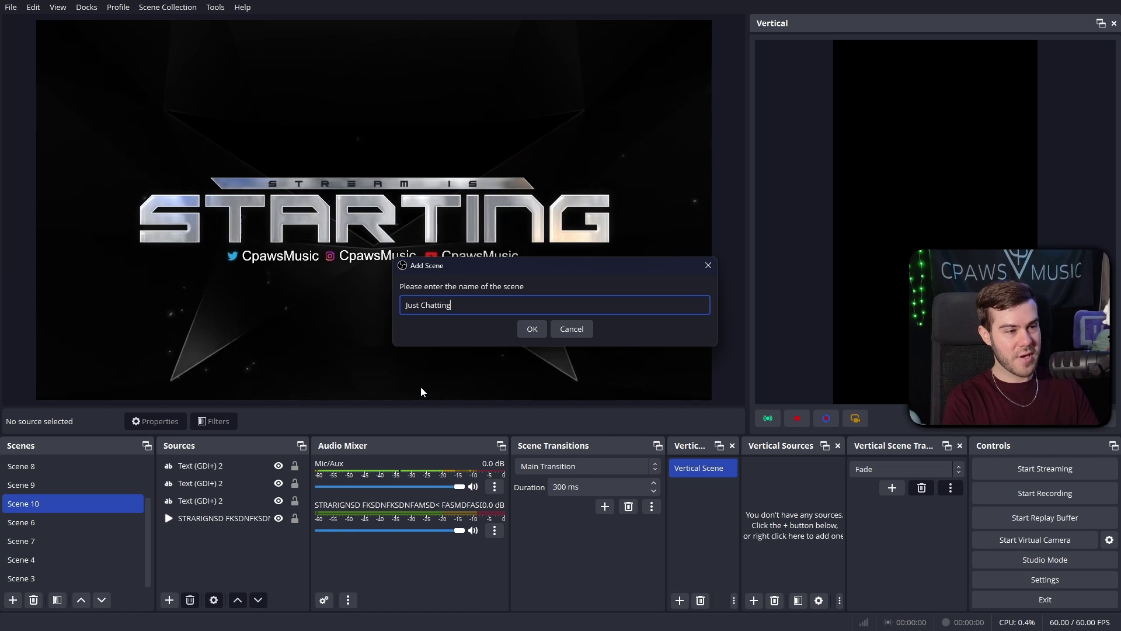
{"action": "key", "text": "Return"}
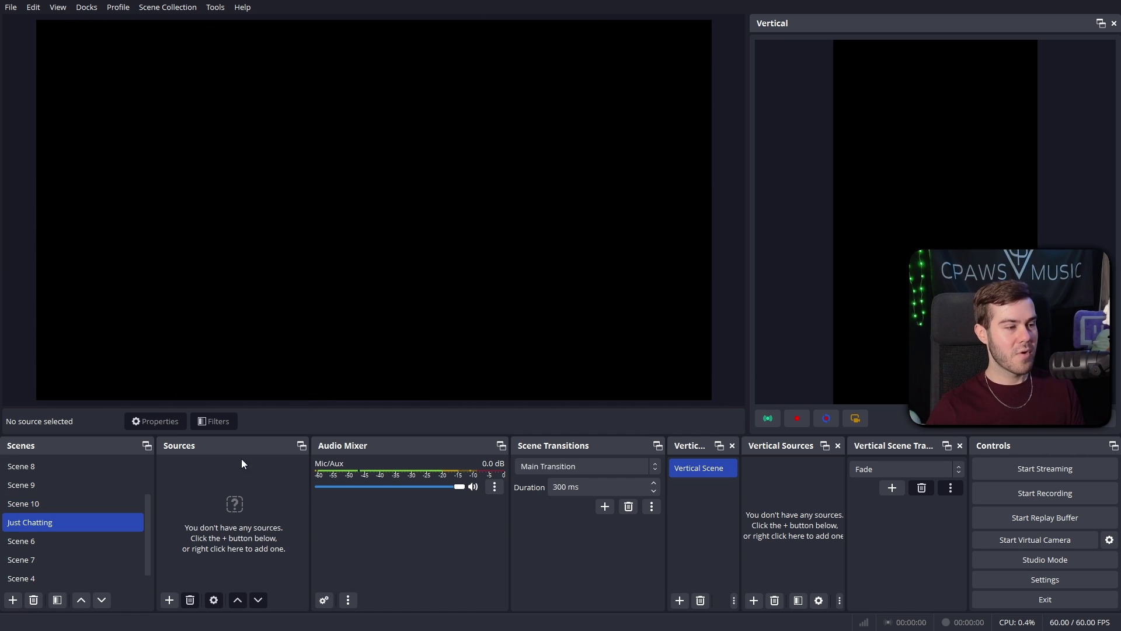
Add a Video Capture Device source named Tiny2 with its default properties
{"action": "left_click", "coordinate": [170, 602]}
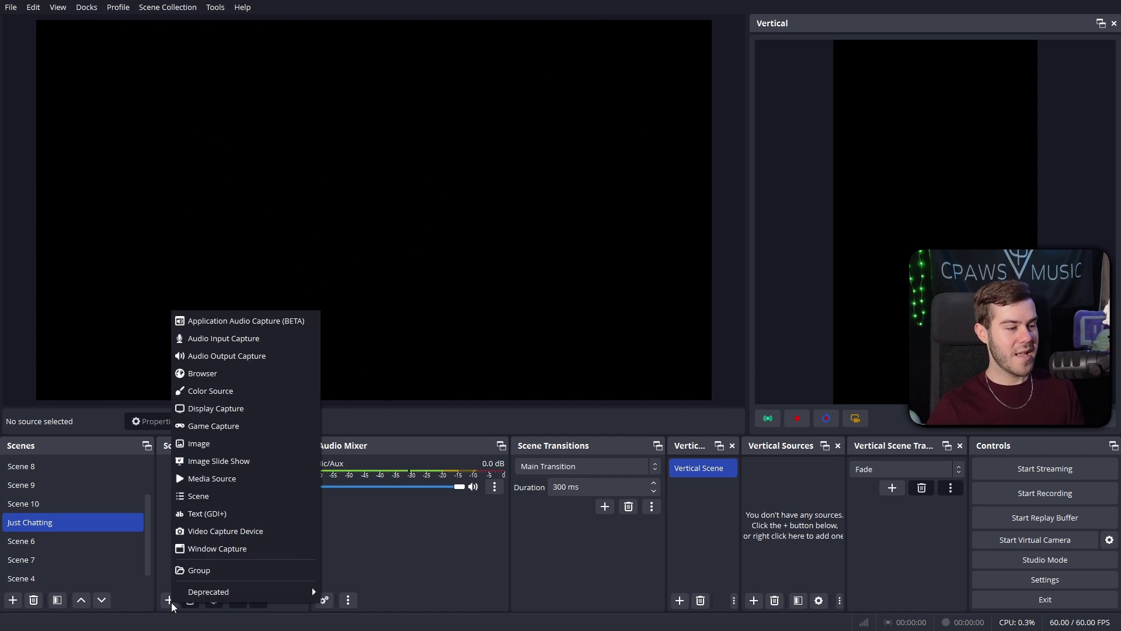
{"action": "left_click", "coordinate": [245, 531]}
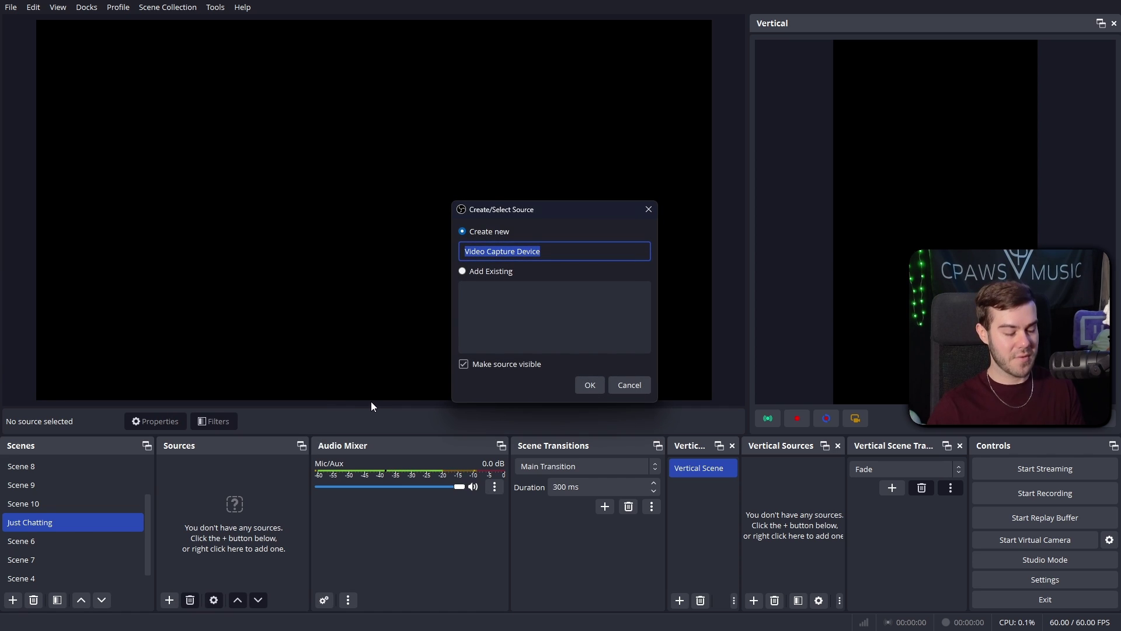
{"action": "type", "text": "Tiny12"}
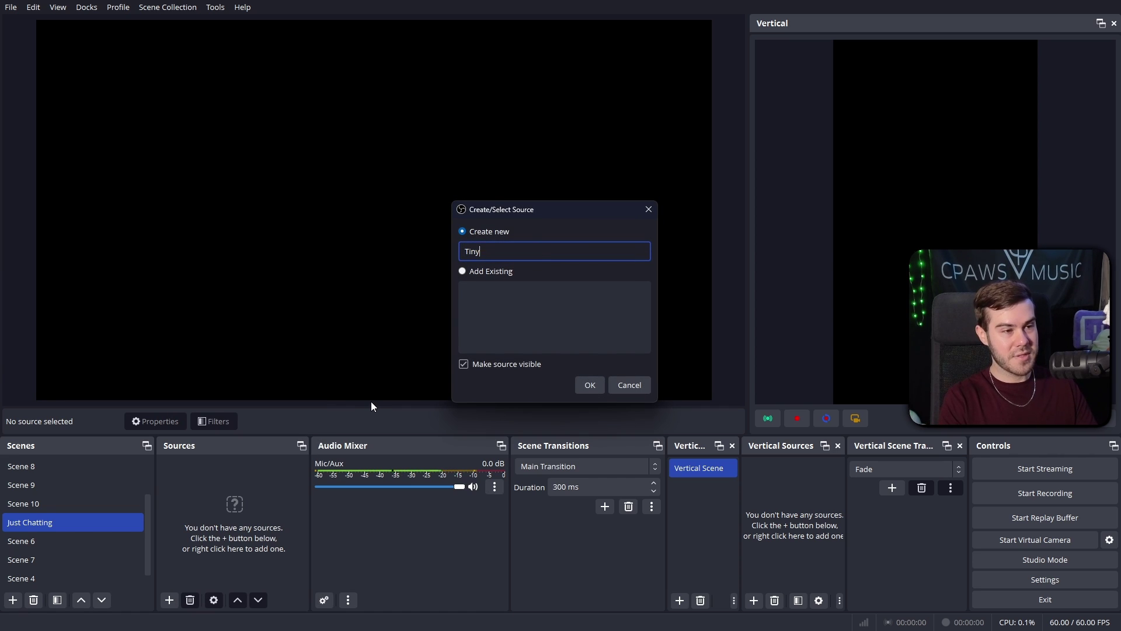
{"action": "left_click", "coordinate": [589, 385]}
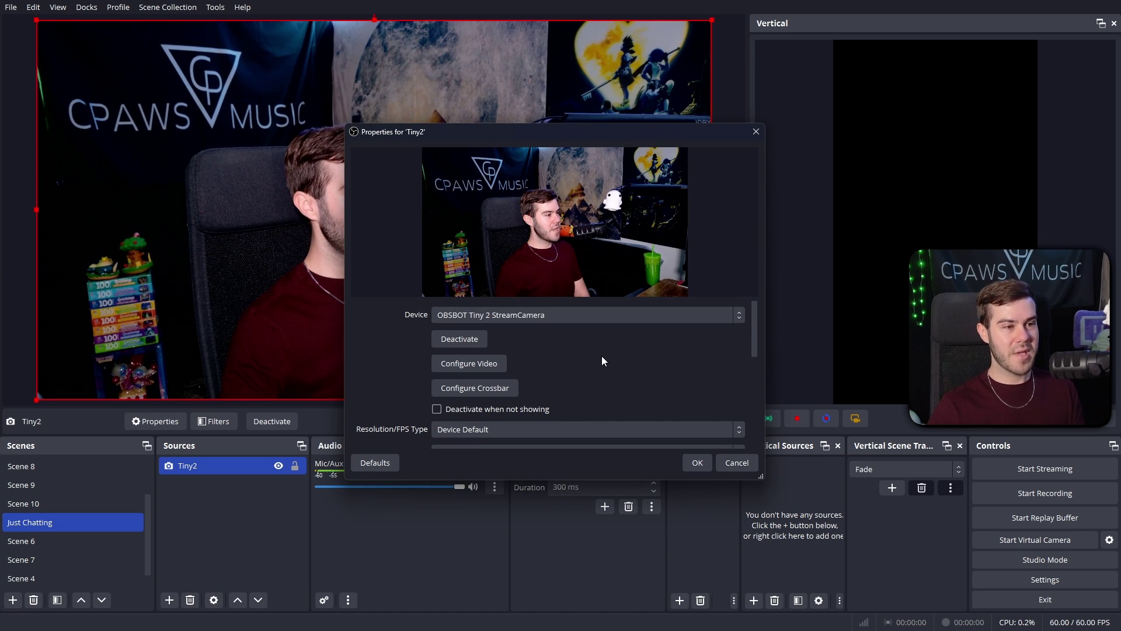
{"action": "left_click", "coordinate": [699, 463]}
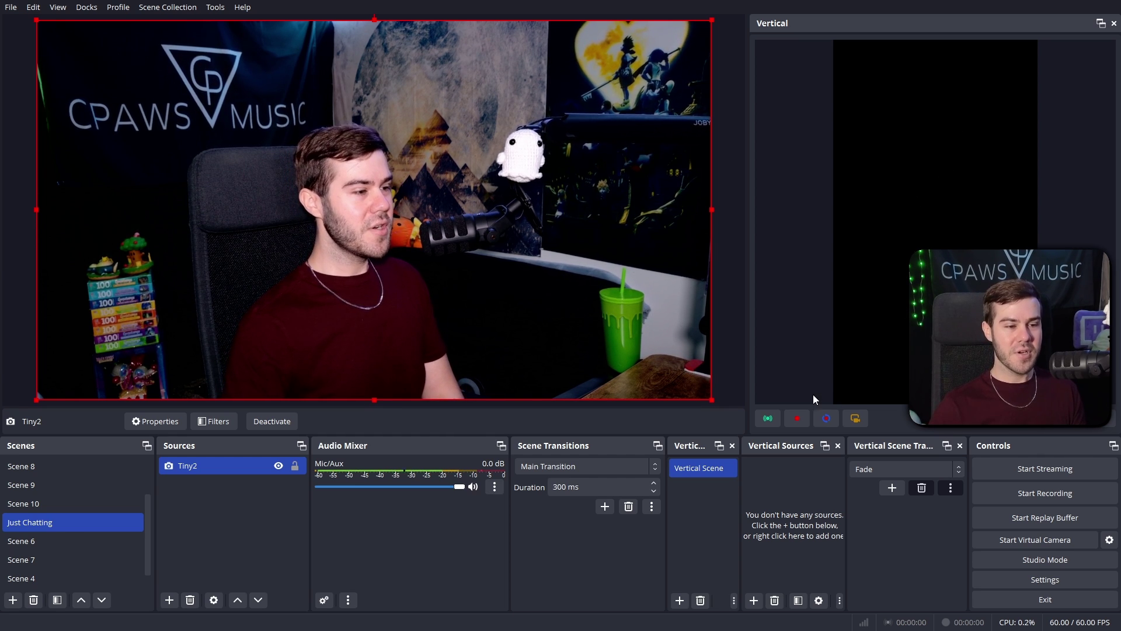
Rename the vertical scene to 'Just Chatting V'
{"action": "right_click", "coordinate": [701, 472]}
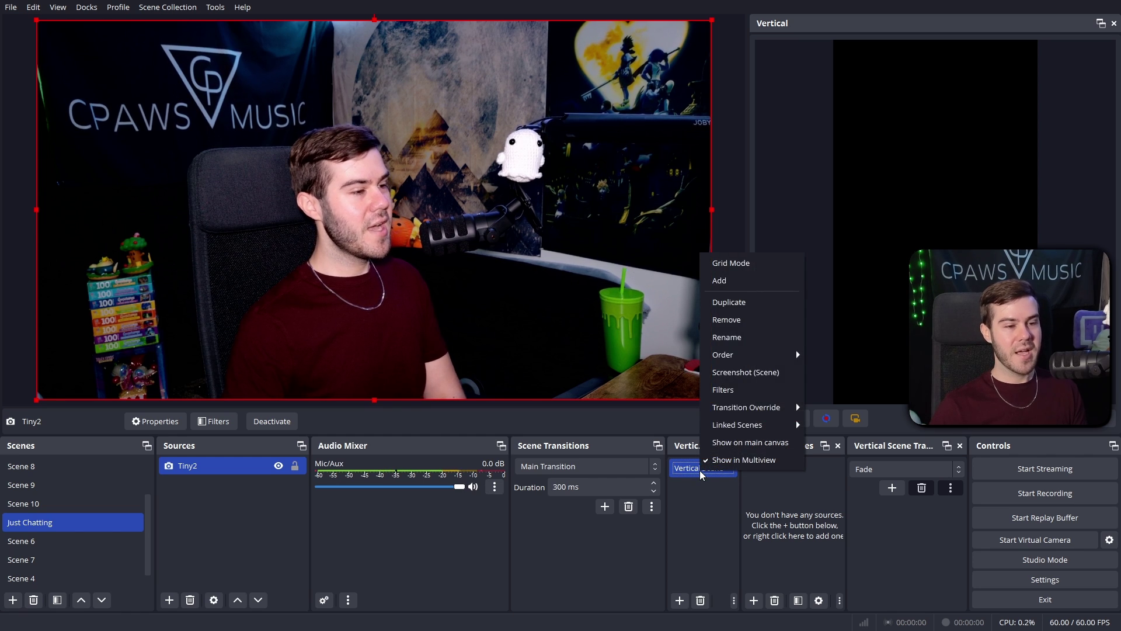
{"action": "left_click", "coordinate": [753, 339]}
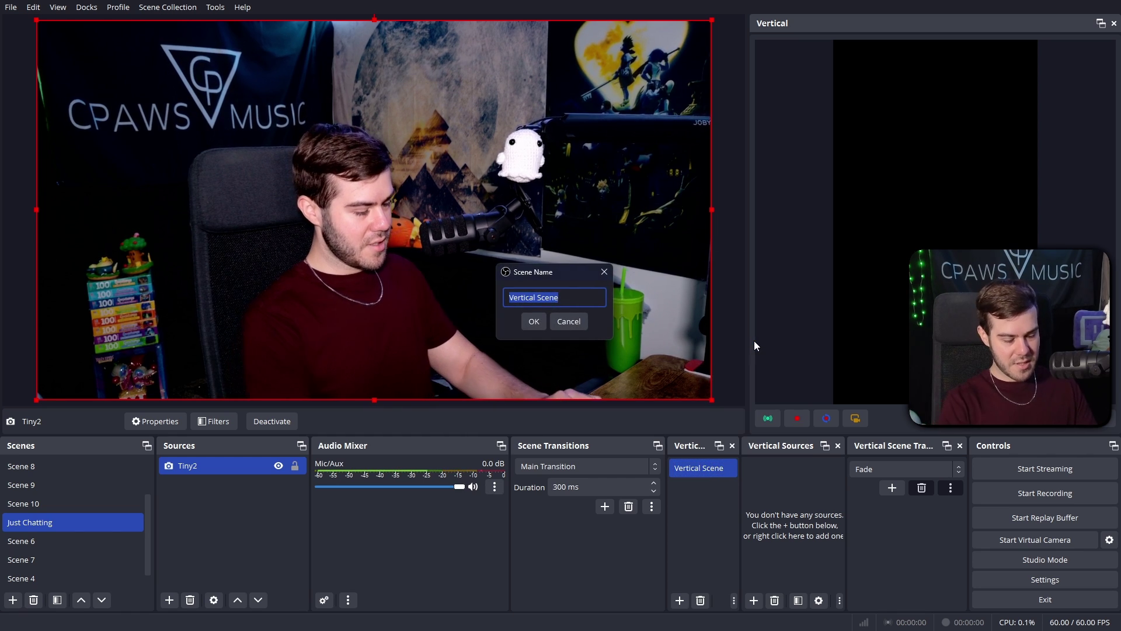
{"action": "type", "text": "Just Chatting V"}
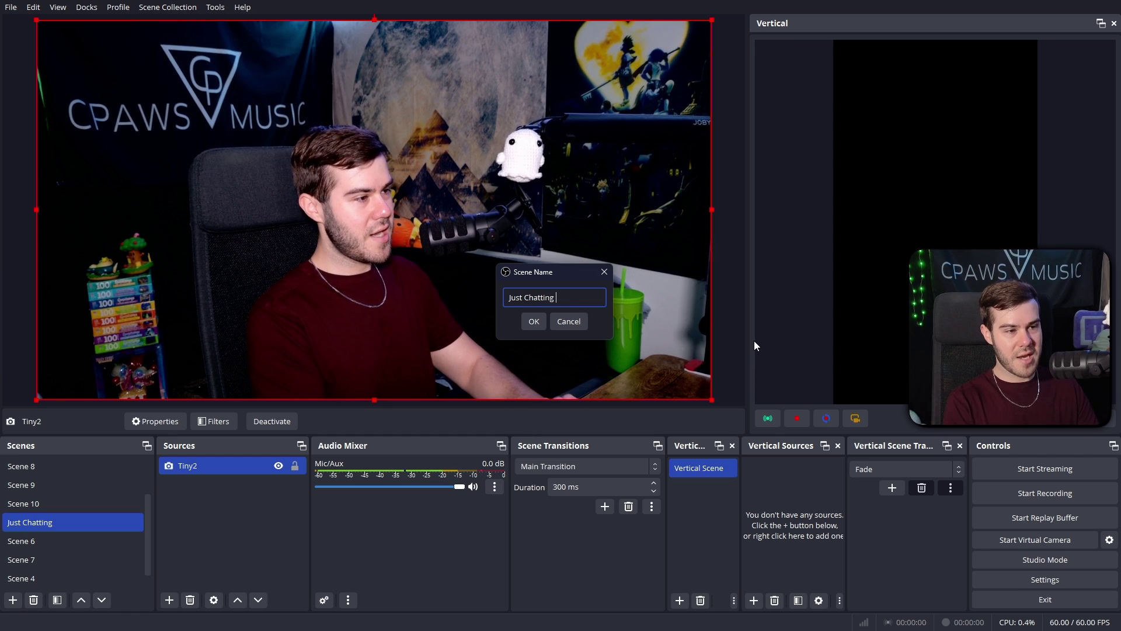
{"action": "left_click", "coordinate": [533, 321]}
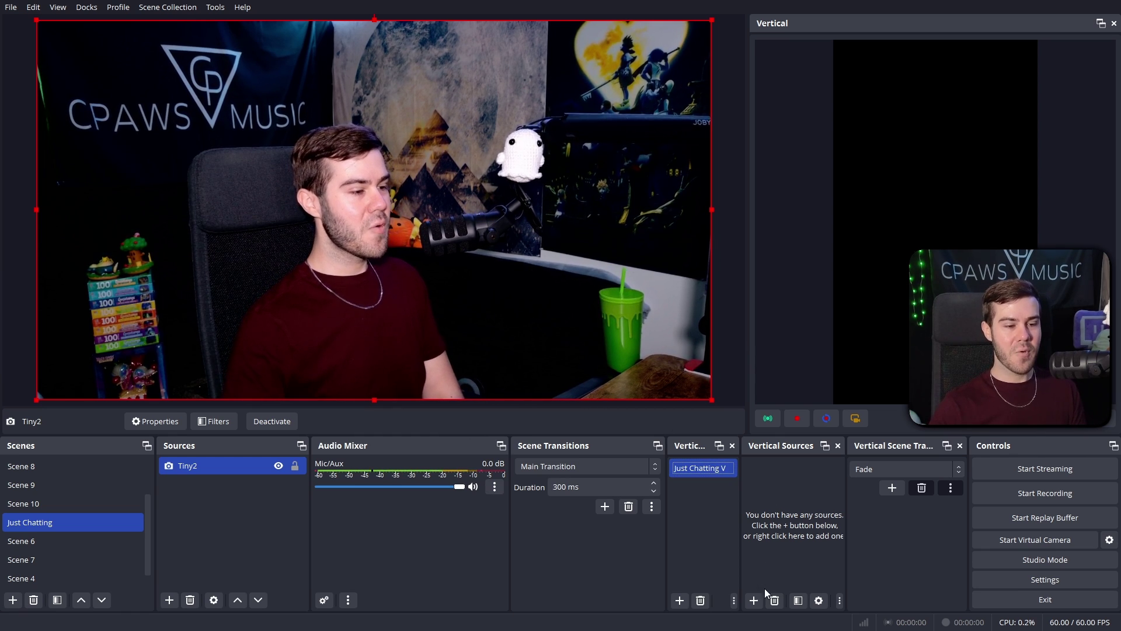
Add the Tiny2 webcam to the vertical scene and resize it to fill the frame
{"action": "left_click", "coordinate": [755, 601]}
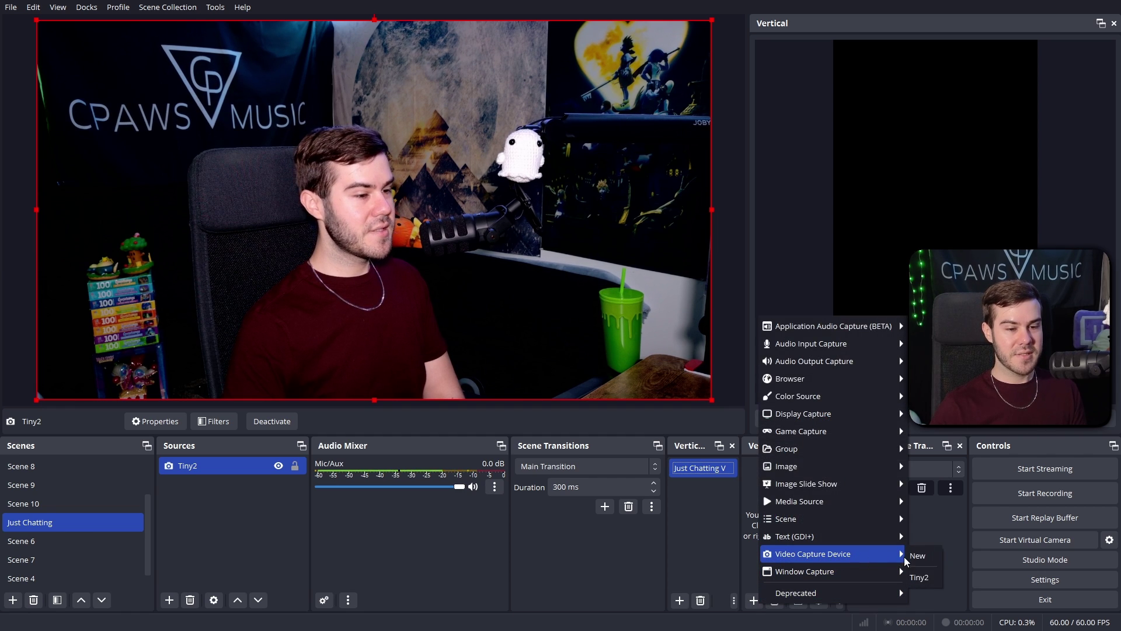
{"action": "left_click", "coordinate": [927, 579]}
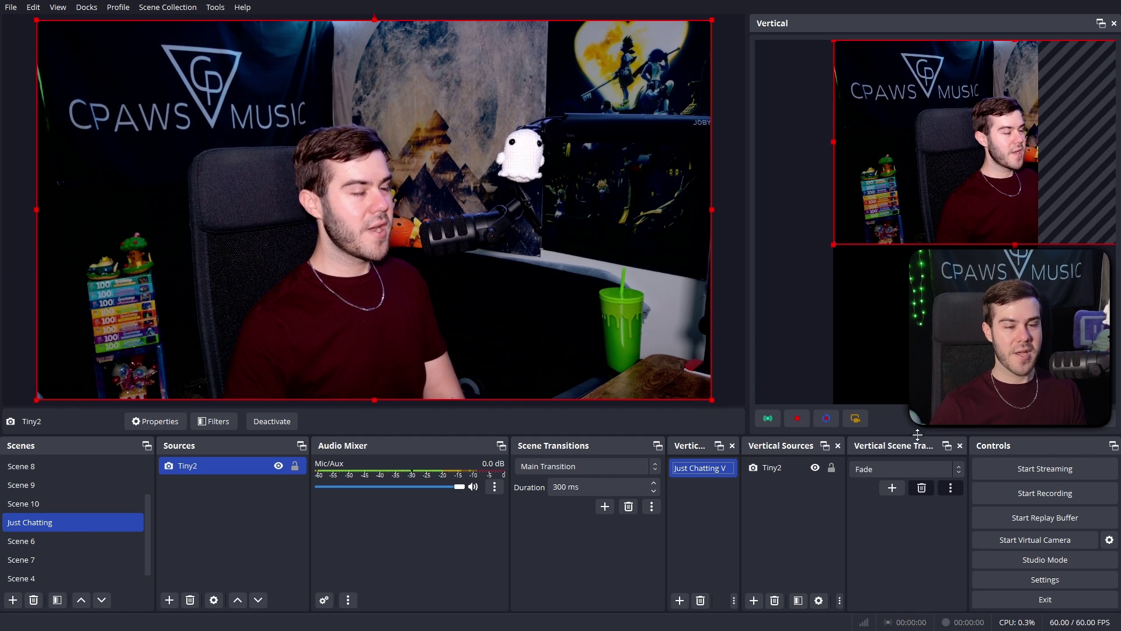
{"action": "left_click_drag", "start_coordinate": [1062, 164], "coordinate": [909, 194]}
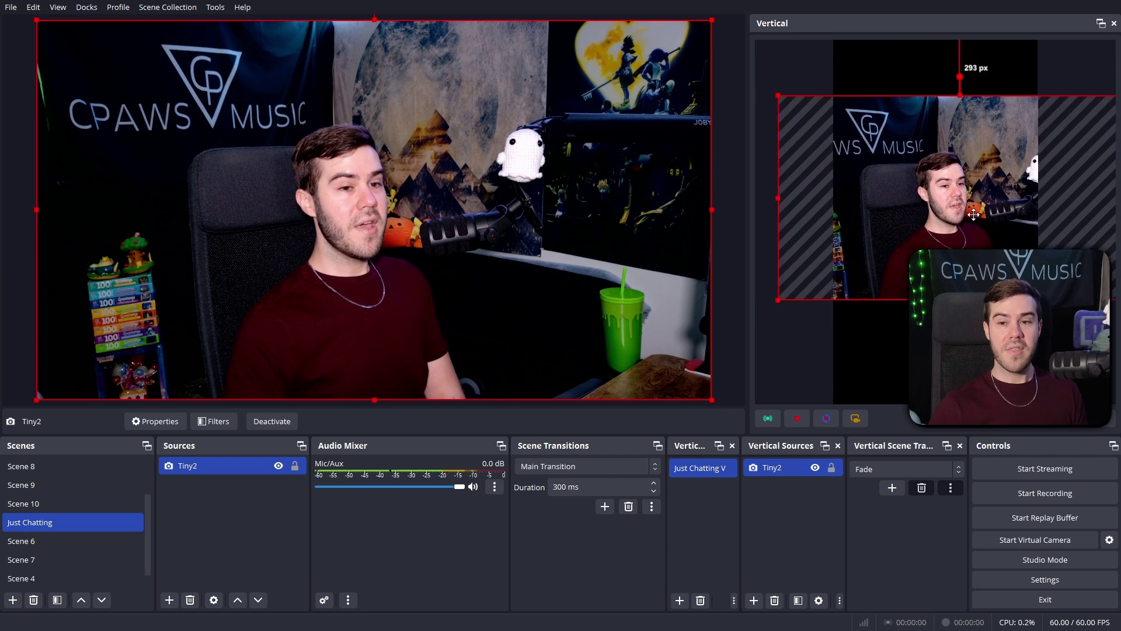
{"action": "left_click_drag", "start_coordinate": [1006, 88], "coordinate": [1031, 241]}
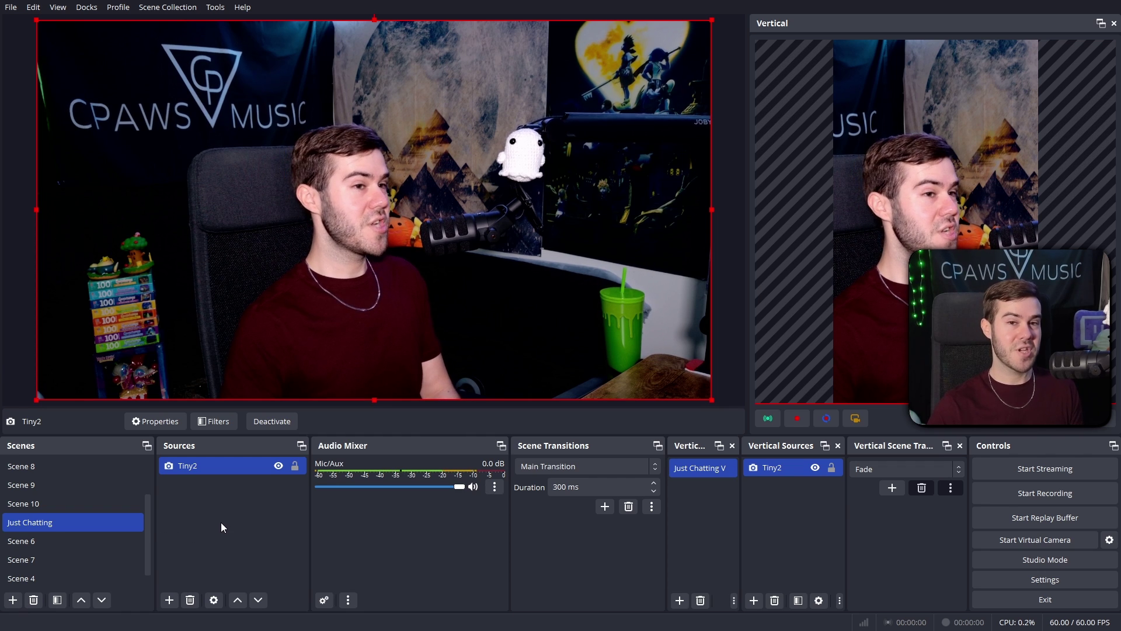
Create an empty main scene named 'Gaming H'
{"action": "left_click", "coordinate": [14, 602]}
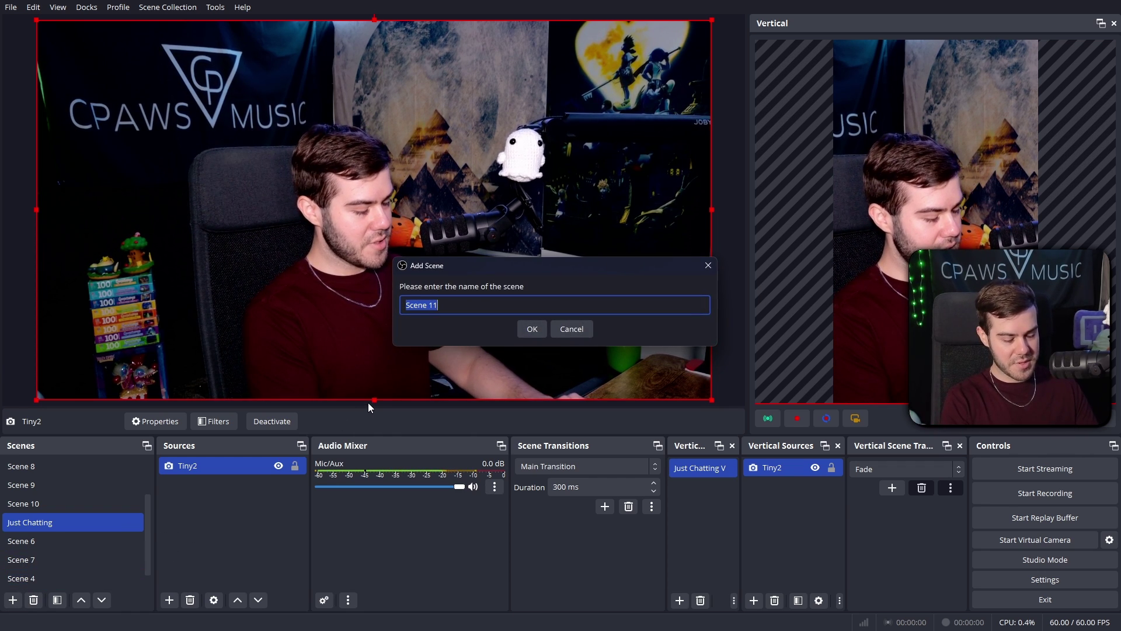
{"action": "type", "text": "Gaming H"}
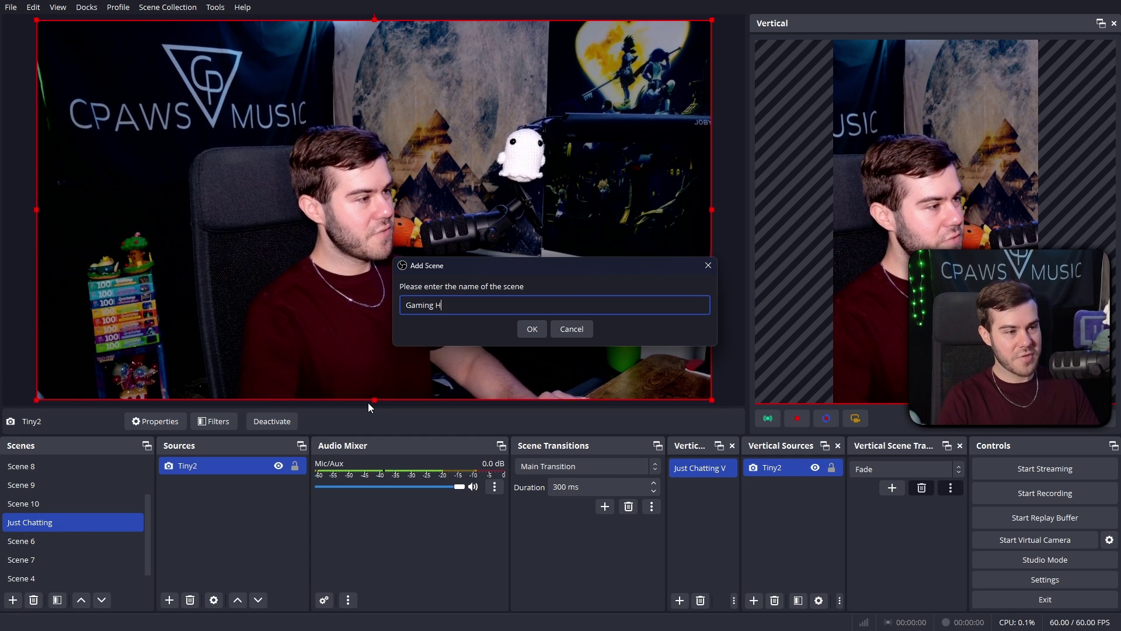
{"action": "left_click", "coordinate": [536, 329]}
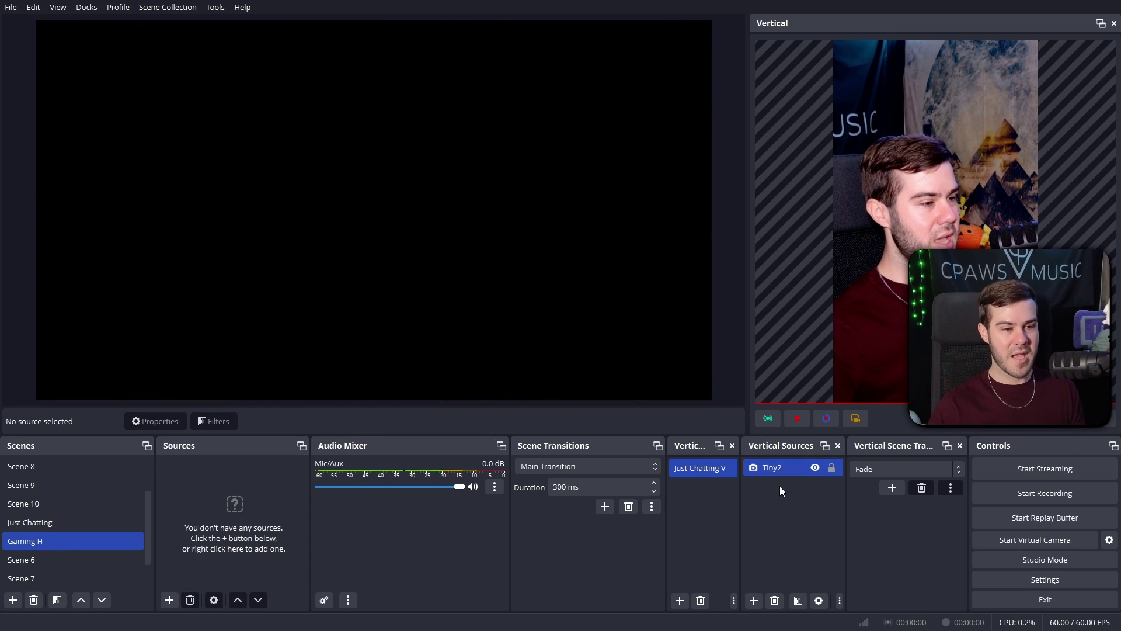
Create an empty vertical scene named 'Gaming V'
{"action": "left_click", "coordinate": [679, 601]}
{"action": "type", "text": "Gaming"}
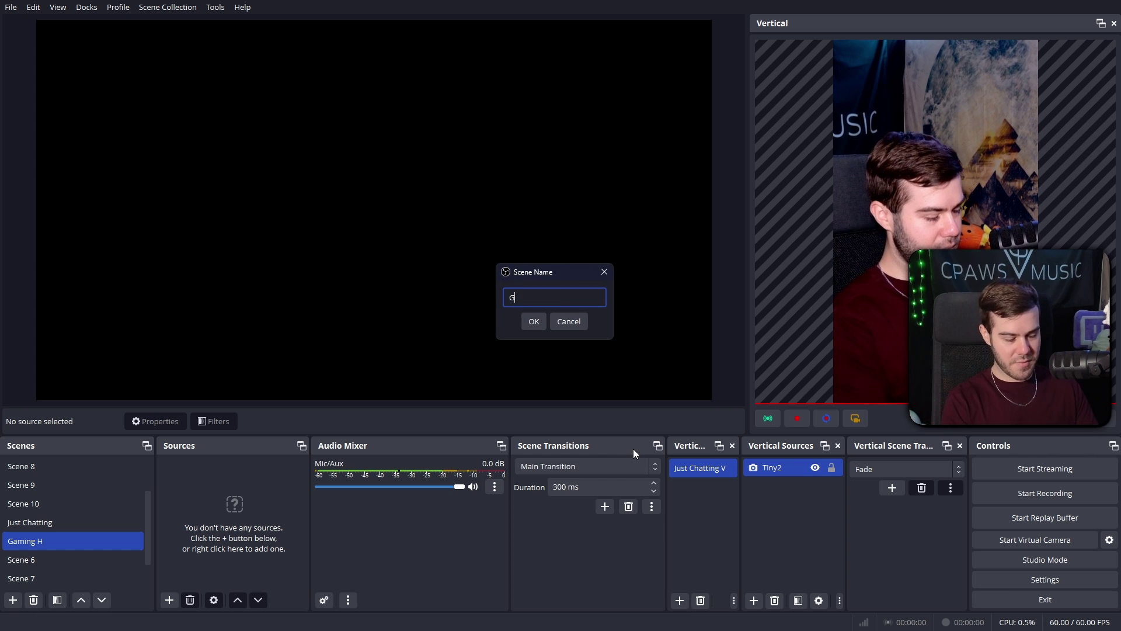
{"action": "type", "text": " V"}
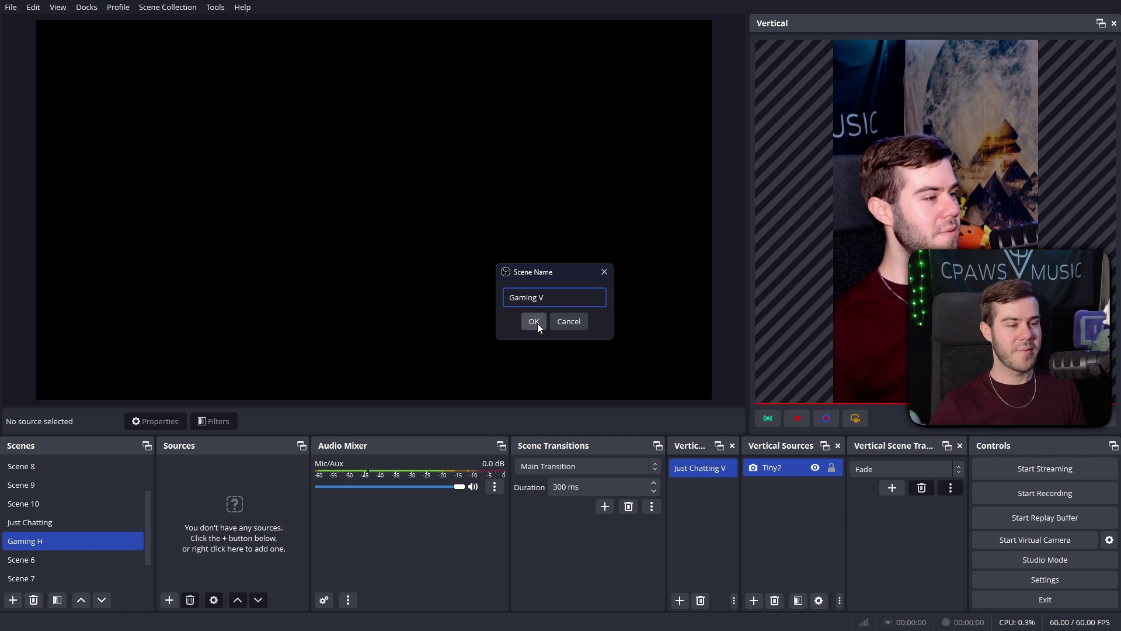
{"action": "left_click", "coordinate": [534, 321]}
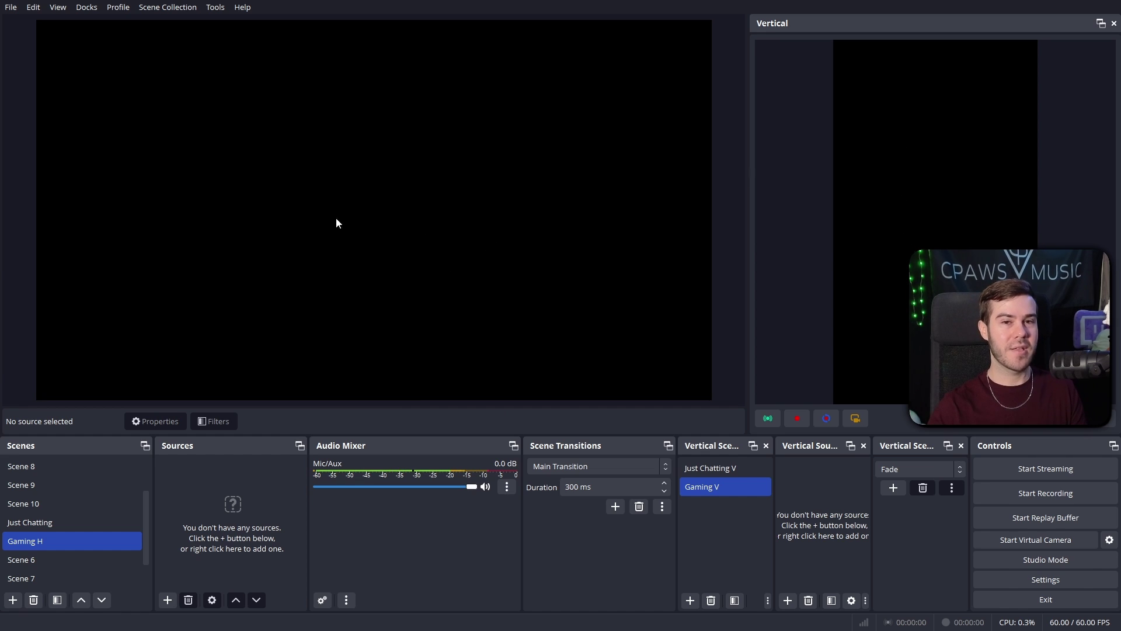
Add a Game Capture named GOLF capturing the specific Golf With Your Friends window
{"action": "left_click", "coordinate": [168, 600]}
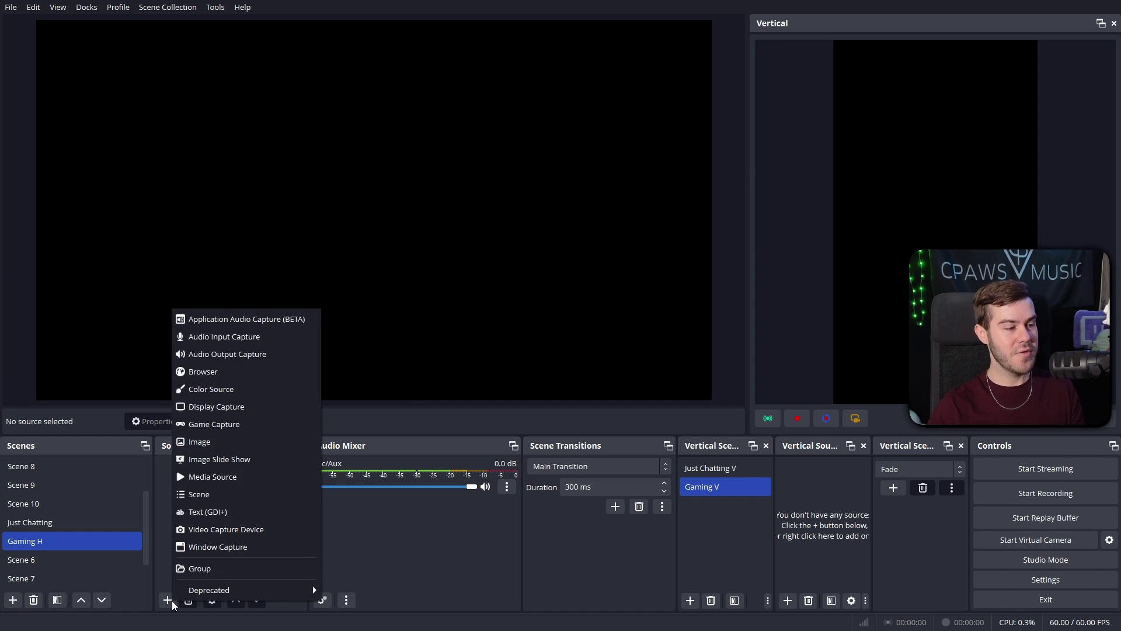
{"action": "left_click", "coordinate": [245, 426]}
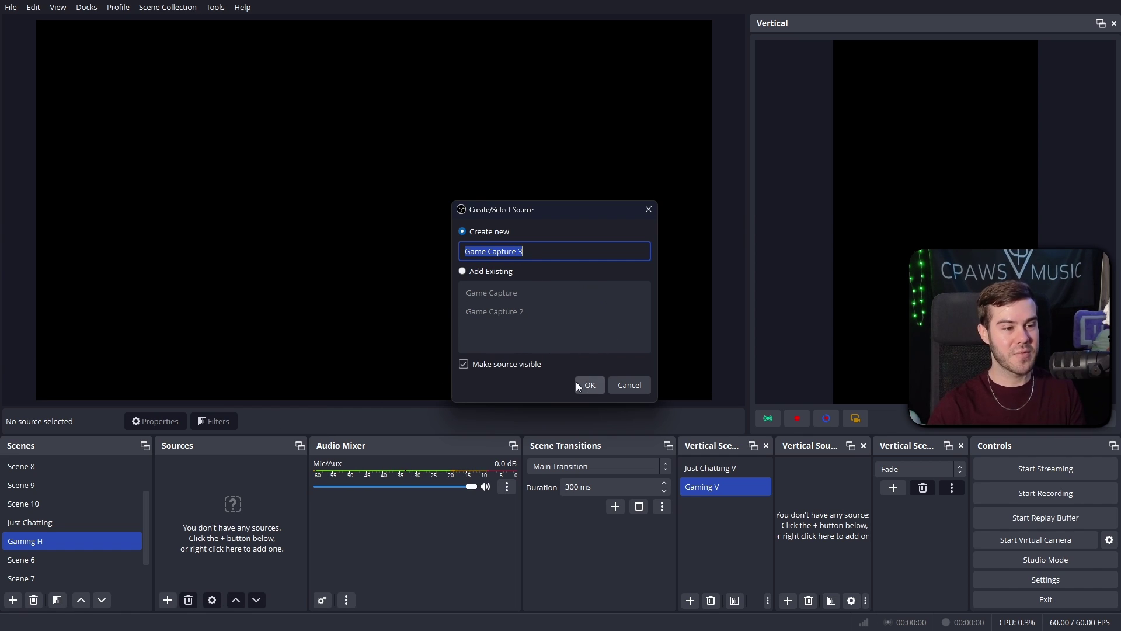
{"action": "type", "text": "GOLF"}
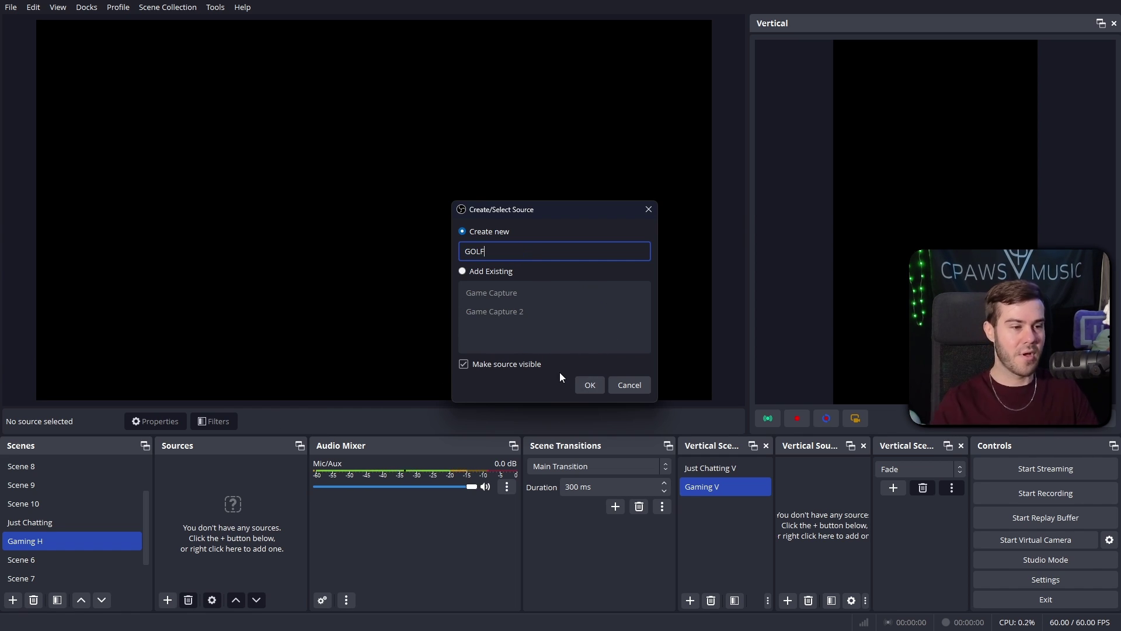
{"action": "left_click", "coordinate": [590, 385]}
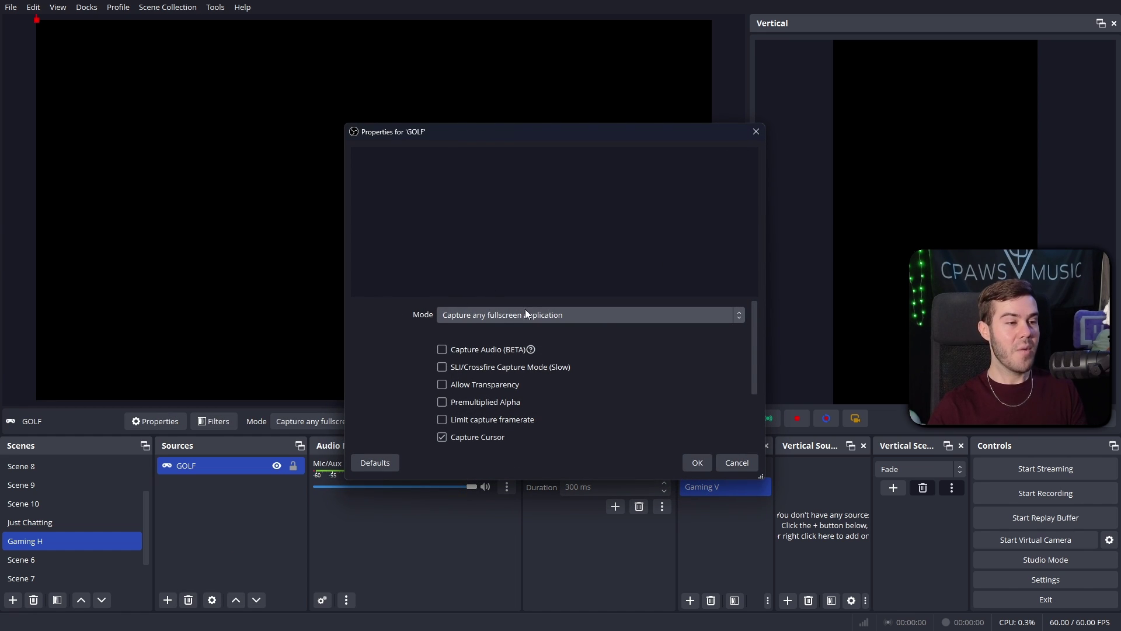
{"action": "left_click", "coordinate": [479, 316]}
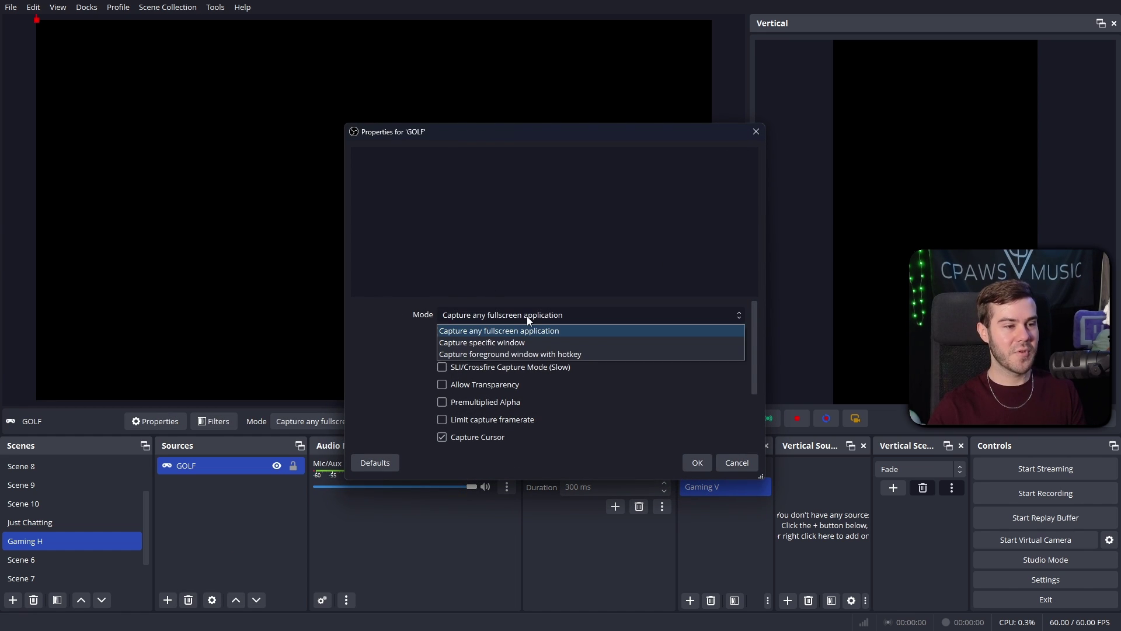
{"action": "left_click", "coordinate": [490, 343]}
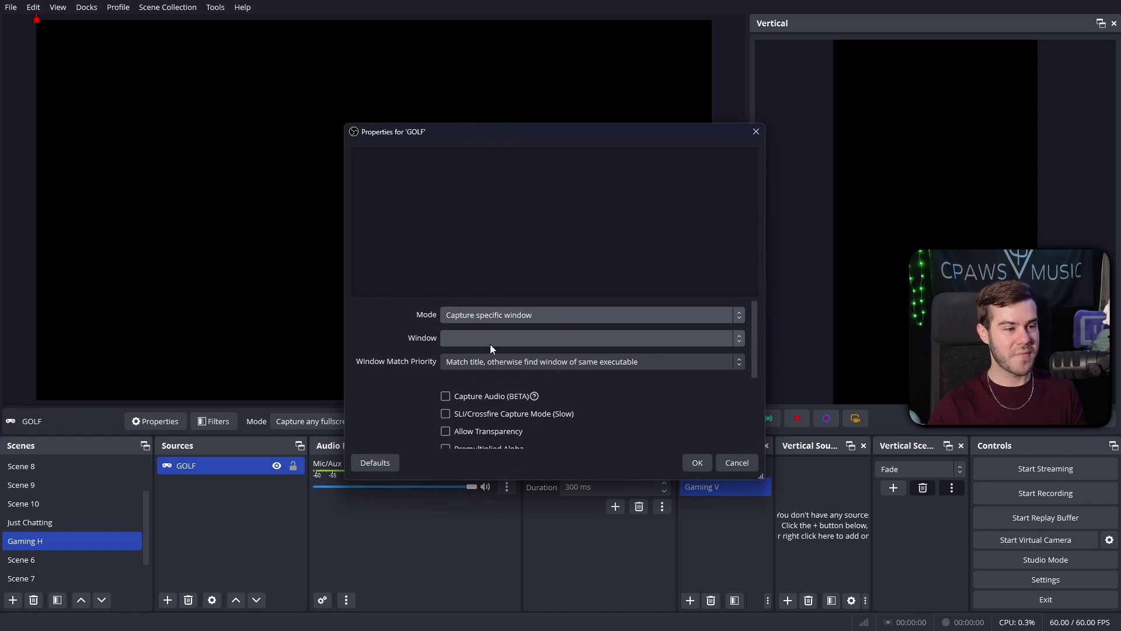
{"action": "left_click", "coordinate": [474, 341]}
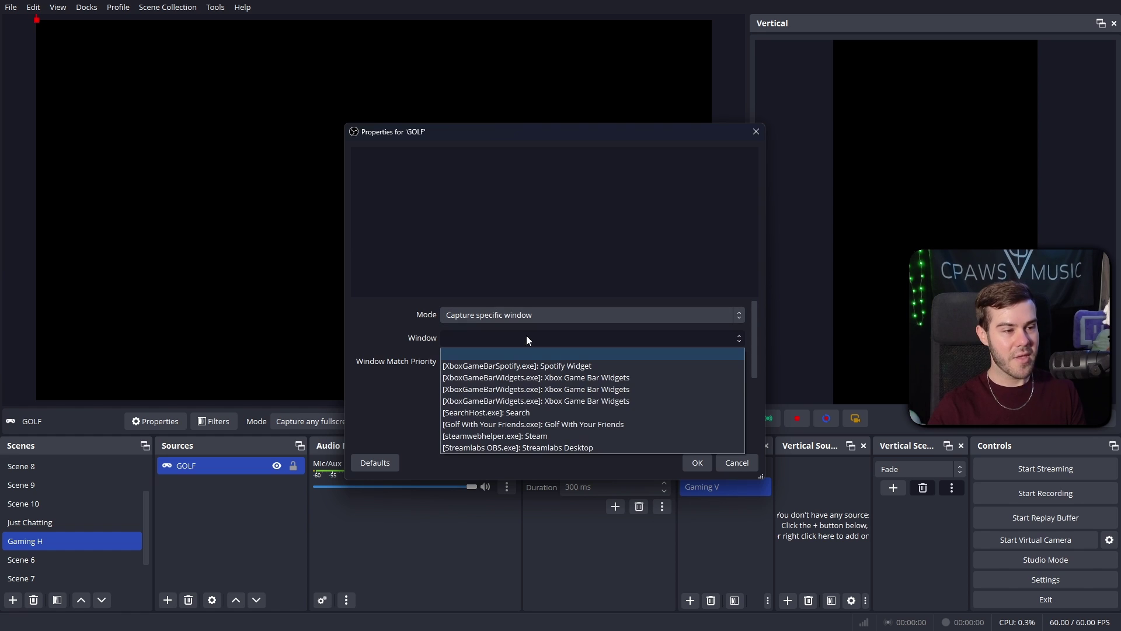
{"action": "left_click", "coordinate": [538, 420]}
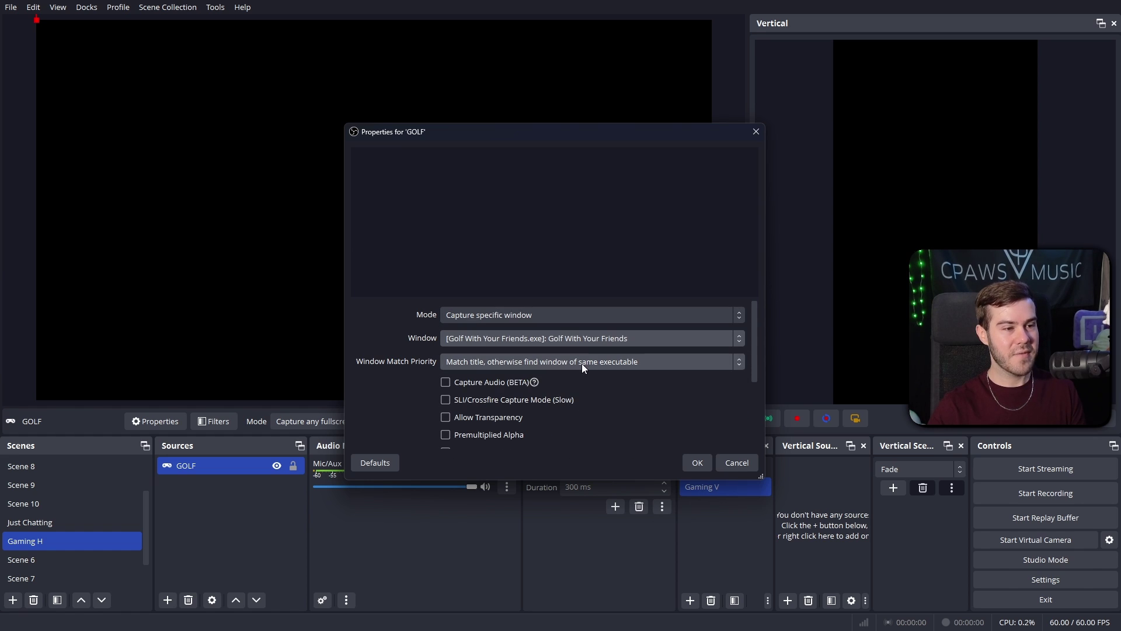
{"action": "left_click", "coordinate": [698, 462]}
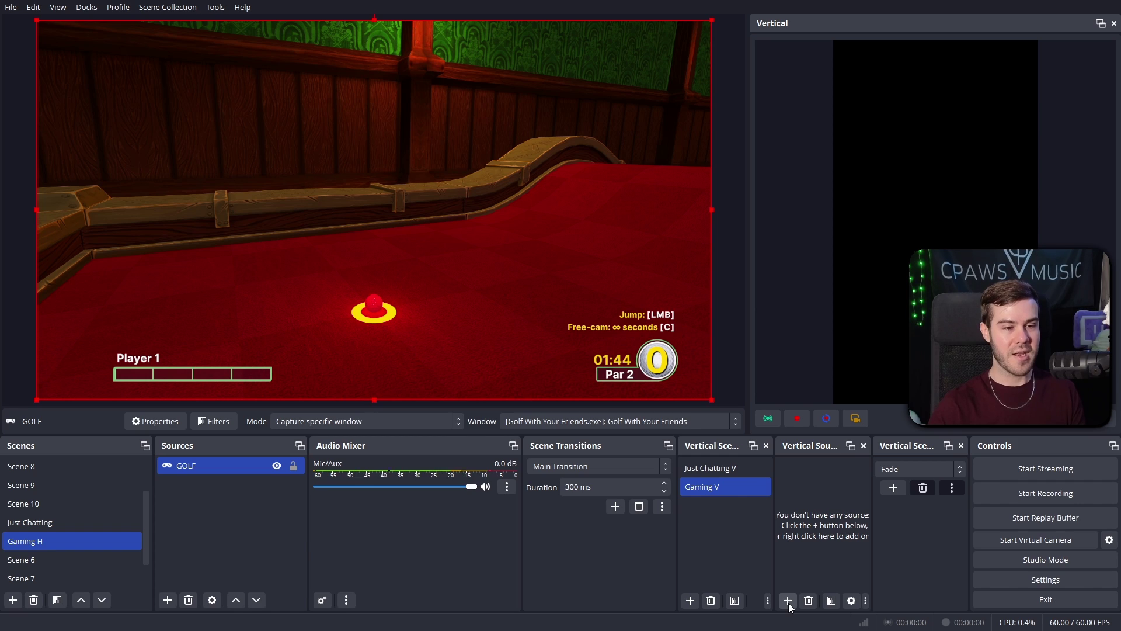
Add the existing GOLF capture to Gaming V and drag it toward the frame's bottom
{"action": "left_click", "coordinate": [788, 600]}
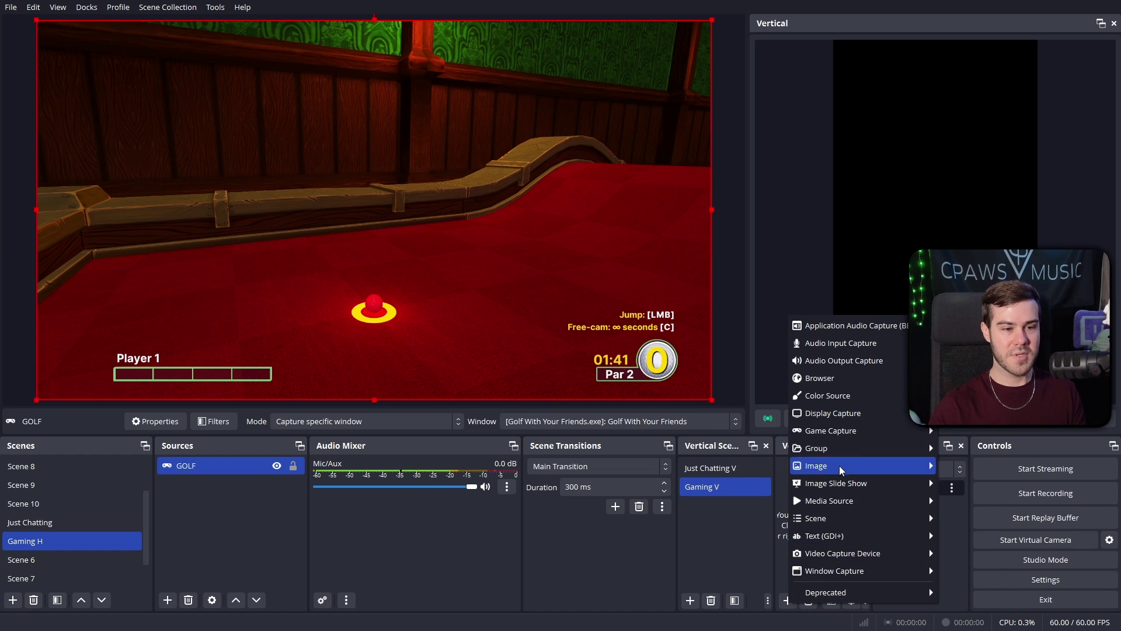
{"action": "mouse_move", "coordinate": [879, 434]}
{"action": "left_click", "coordinate": [974, 470]}
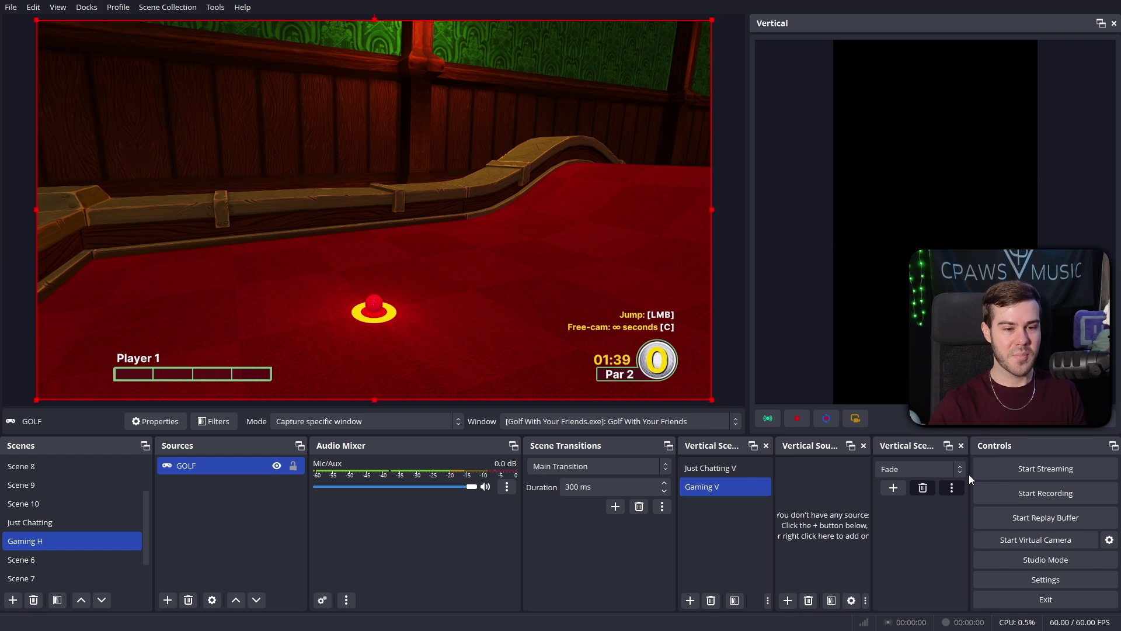
{"action": "left_click_drag", "start_coordinate": [1025, 187], "coordinate": [958, 289]}
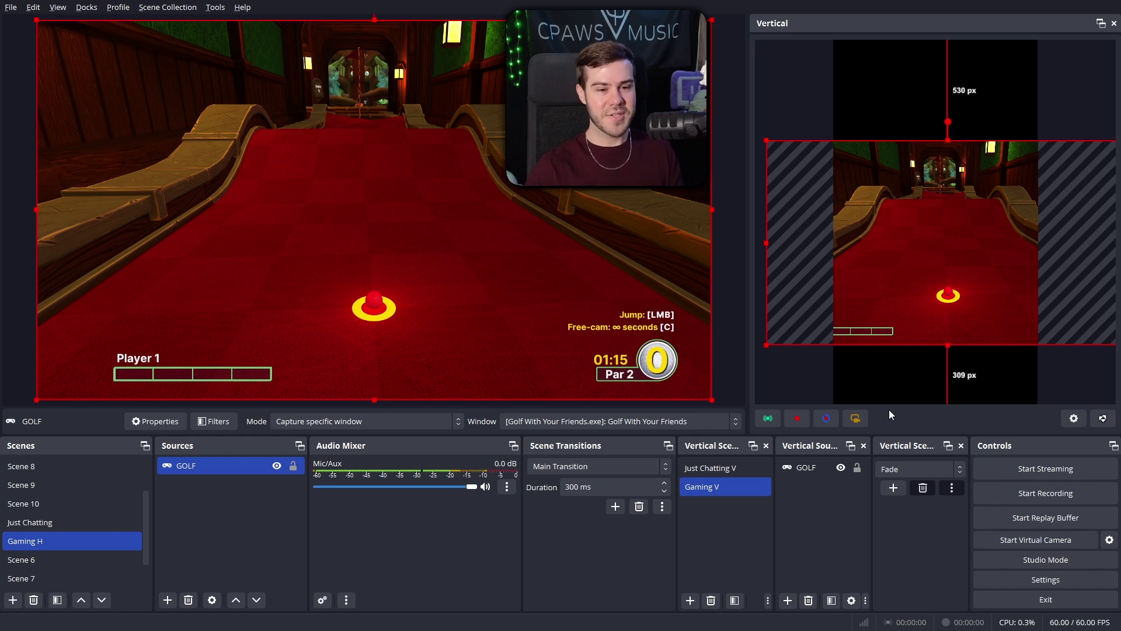
{"action": "left_click_drag", "start_coordinate": [904, 317], "coordinate": [1120, 146]}
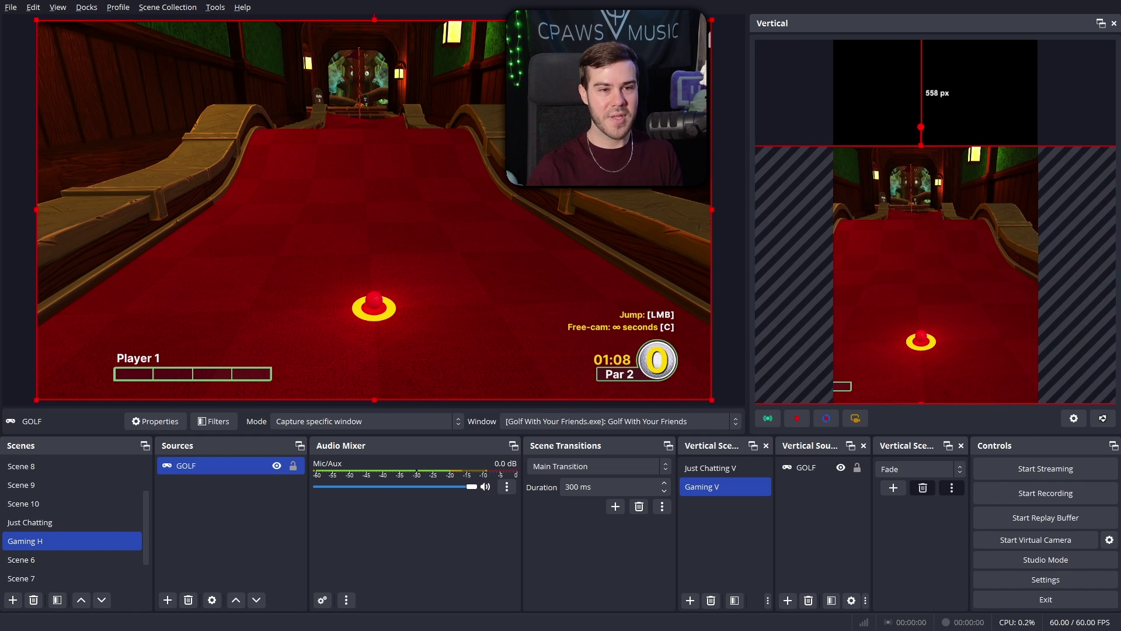
{"action": "mouse_move", "coordinate": [934, 280]}
{"action": "left_mouse_down"}
{"action": "mouse_move", "coordinate": [954, 278]}
{"action": "mouse_move", "coordinate": [943, 279]}
{"action": "left_mouse_up"}
Center the GOLF capture vertically, then nudge it down three steps
{"action": "right_click", "coordinate": [920, 268]}
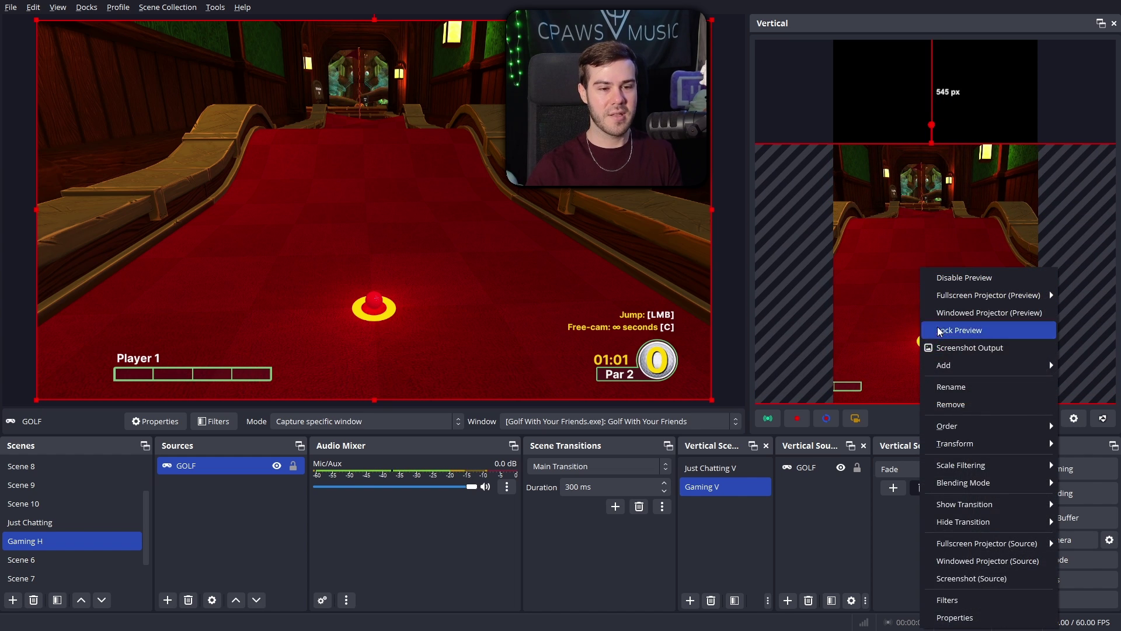
{"action": "mouse_move", "coordinate": [965, 447]}
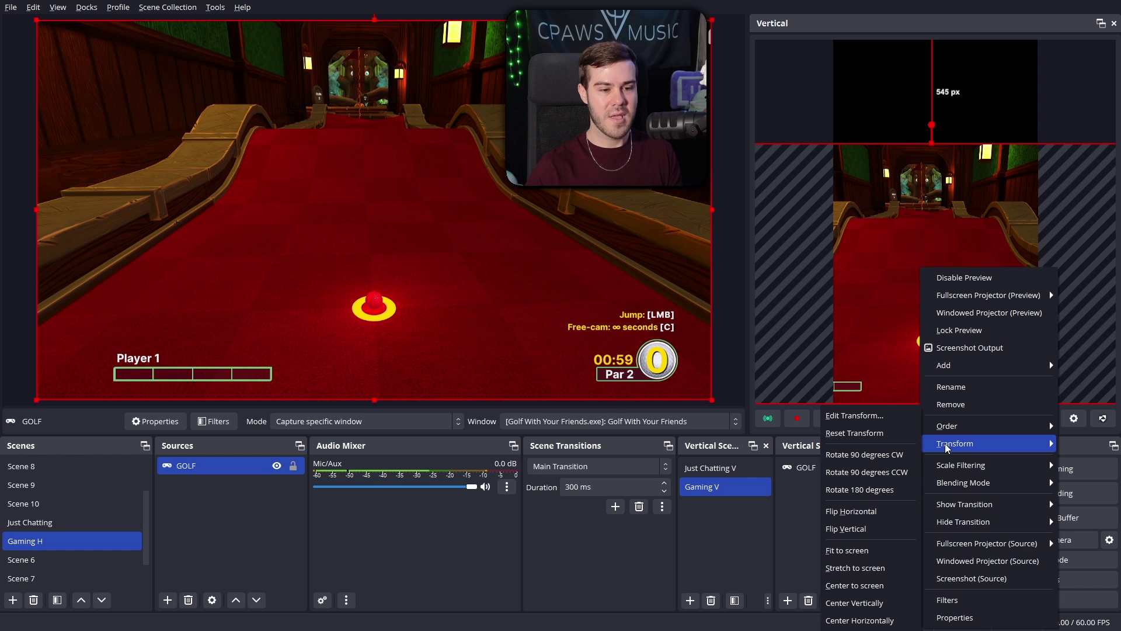
{"action": "left_click", "coordinate": [881, 583]}
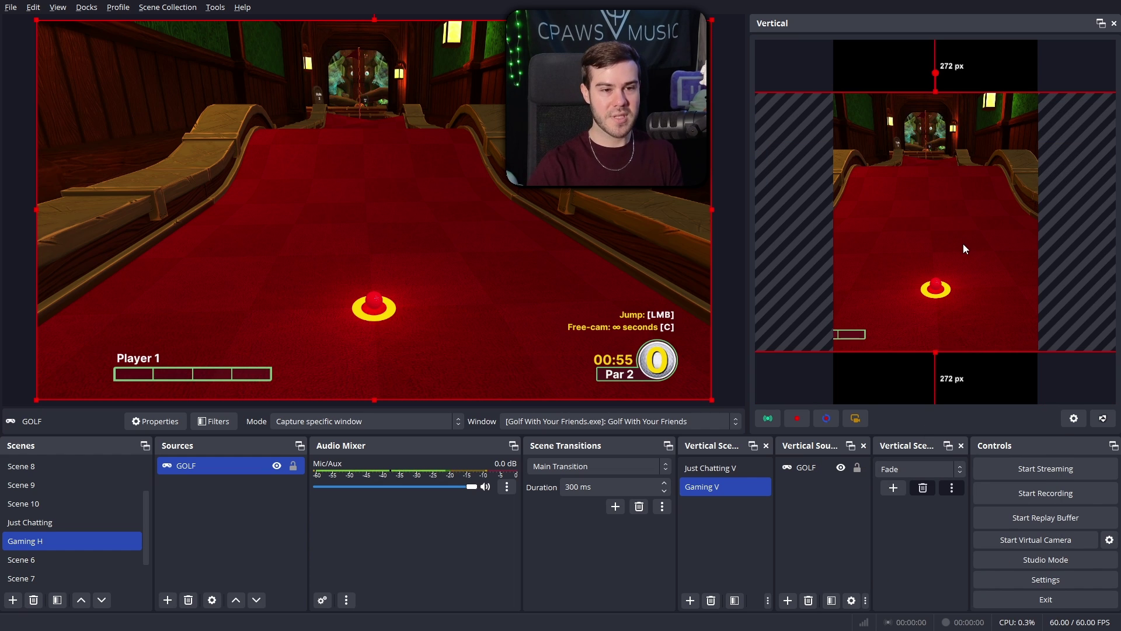
{"action": "key", "text": "Down"}
{"action": "key", "text": "Down"}
{"action": "key", "text": "Down"}
{"action": "key", "text": "Down"}
{"action": "key", "text": "Down"}
{"action": "key", "text": "Down"}
{"action": "key", "text": "Down"}
{"action": "key", "text": "Down"}
{"action": "key", "text": "Down"}
{"action": "key", "text": "Down"}
{"action": "key", "text": "Down"}
{"action": "key", "text": "Down"}
{"action": "key", "text": "Down"}
{"action": "key", "text": "Down"}
{"action": "key", "text": "Down"}
{"action": "key", "text": "Down"}
{"action": "key", "text": "Down"}
{"action": "key", "text": "Down"}
{"action": "key", "text": "Down"}
{"action": "key", "text": "Down"}
{"action": "key", "text": "Down"}
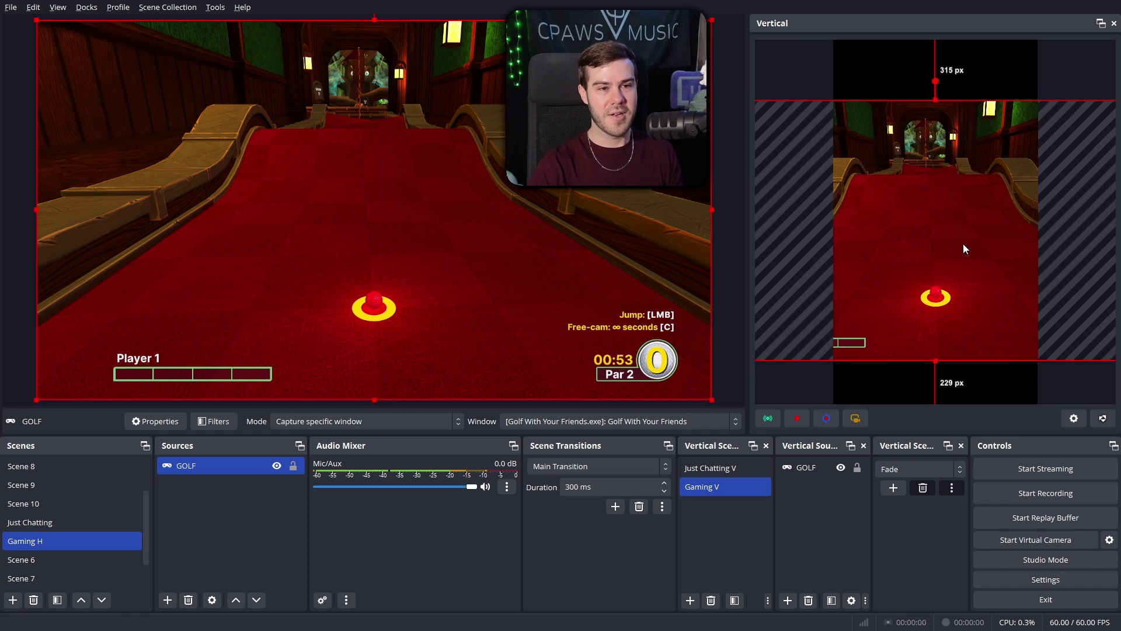
{"action": "key", "text": "Down"}
{"action": "key", "text": "Down"}
{"action": "key", "text": "Down"}
{"action": "key", "text": "Down"}
{"action": "key", "text": "Down"}
{"action": "key", "text": "Down"}
{"action": "key", "text": "Down"}
{"action": "key", "text": "Down"}
{"action": "key", "text": "Down"}
{"action": "key", "text": "Down"}
{"action": "key", "text": "Down"}
{"action": "key", "text": "Down"}
{"action": "key", "text": "Down"}
{"action": "key", "text": "Down"}
{"action": "key", "text": "Down"}
{"action": "key", "text": "Down"}
{"action": "key", "text": "Down"}
{"action": "key", "text": "Down"}
{"action": "key", "text": "Down"}
{"action": "key", "text": "Down"}
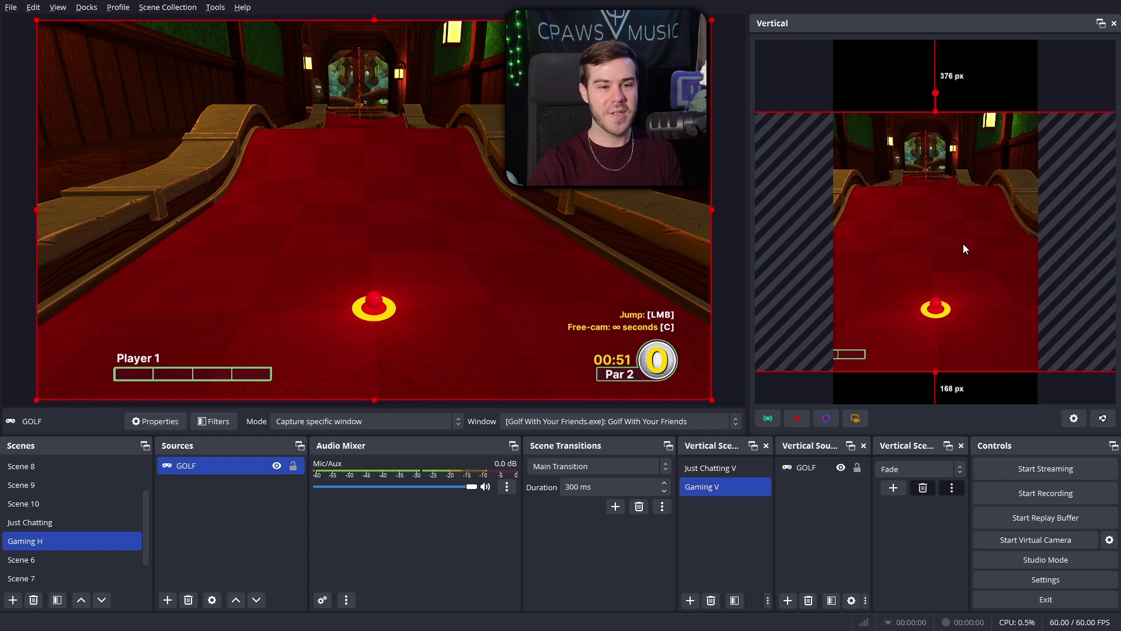
{"action": "key", "text": "Down"}
{"action": "key", "text": "Down"}
{"action": "key", "text": "Down"}
{"action": "key", "text": "Down"}
{"action": "key", "text": "Down"}
{"action": "key", "text": "Down"}
{"action": "key", "text": "Down"}
{"action": "key", "text": "Down"}
{"action": "key", "text": "Down"}
{"action": "key", "text": "Down"}
{"action": "key", "text": "Down"}
{"action": "key", "text": "Down"}
{"action": "key", "text": "Down"}
{"action": "key", "text": "Down"}
{"action": "key", "text": "Down"}
{"action": "key", "text": "Down"}
{"action": "key", "text": "Down"}
{"action": "key", "text": "Down"}
{"action": "key", "text": "Down"}
{"action": "key", "text": "Down"}
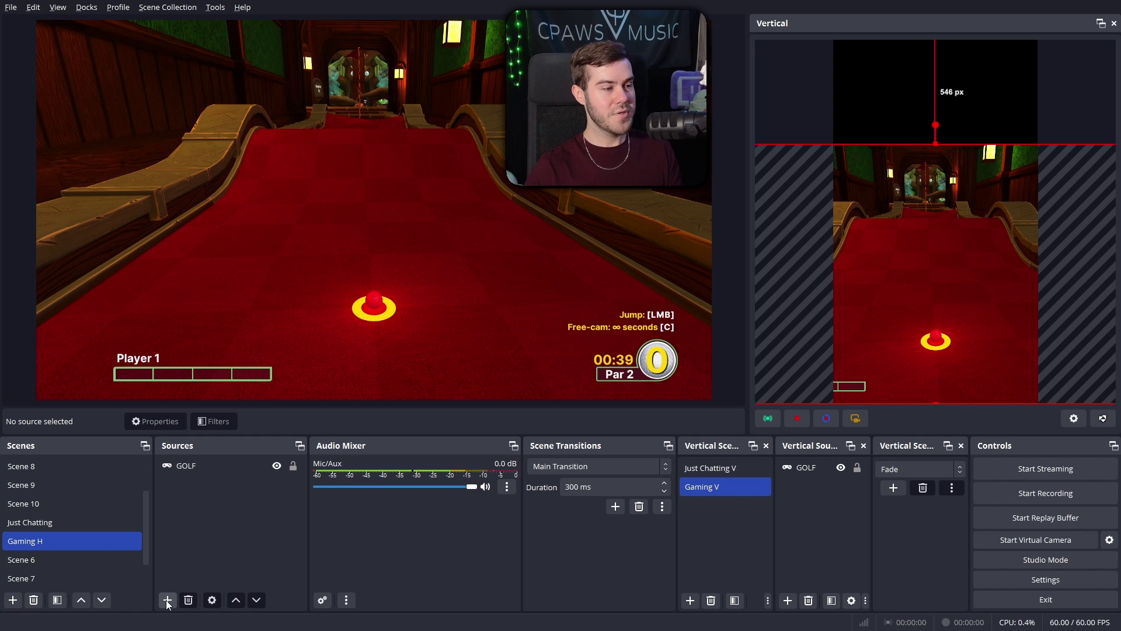
Add the existing Tiny2 webcam to Gaming H as a small mid-right overlay
{"action": "left_click", "coordinate": [167, 600]}
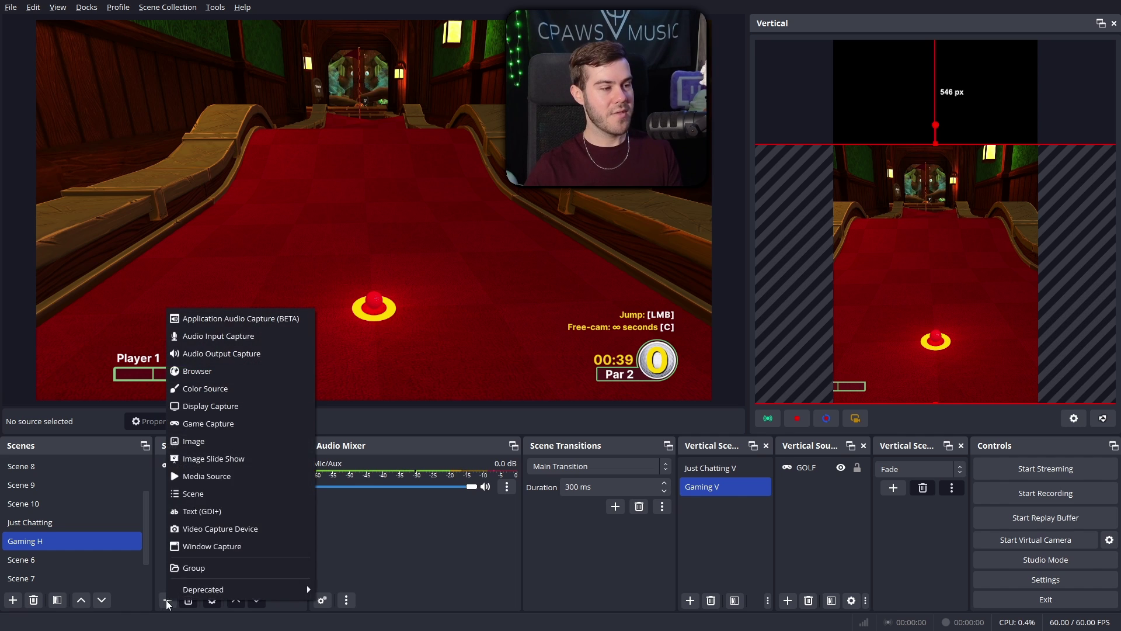
{"action": "left_click", "coordinate": [216, 529]}
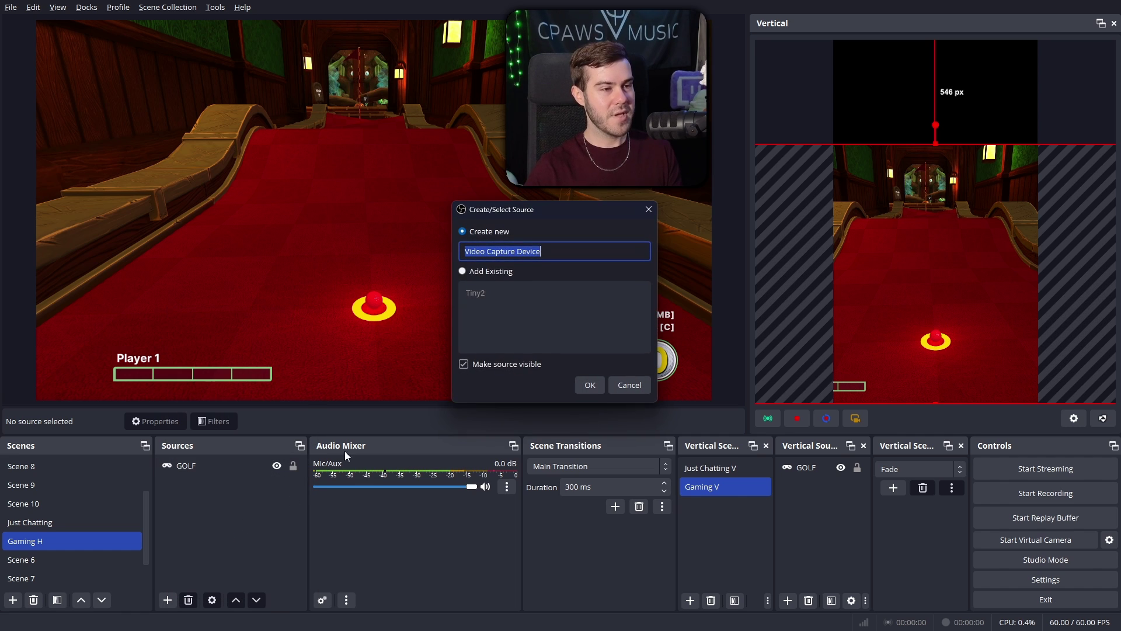
{"action": "left_click", "coordinate": [487, 277]}
{"action": "left_click", "coordinate": [591, 386]}
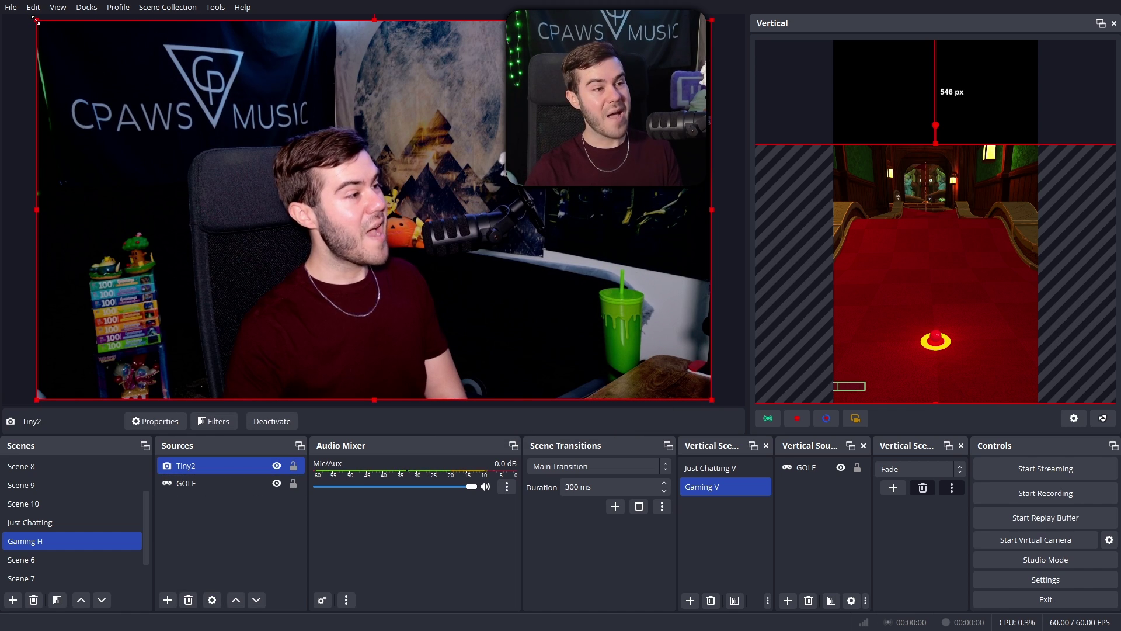
{"action": "left_click_drag", "start_coordinate": [35, 20], "coordinate": [527, 289]}
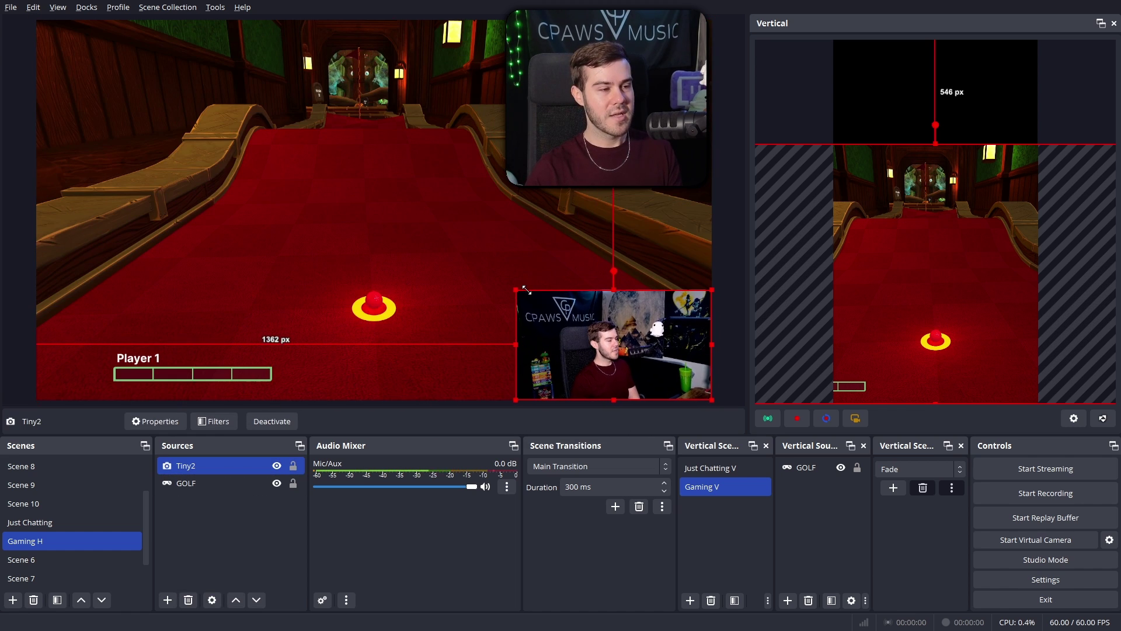
{"action": "left_click_drag", "start_coordinate": [580, 335], "coordinate": [580, 193]}
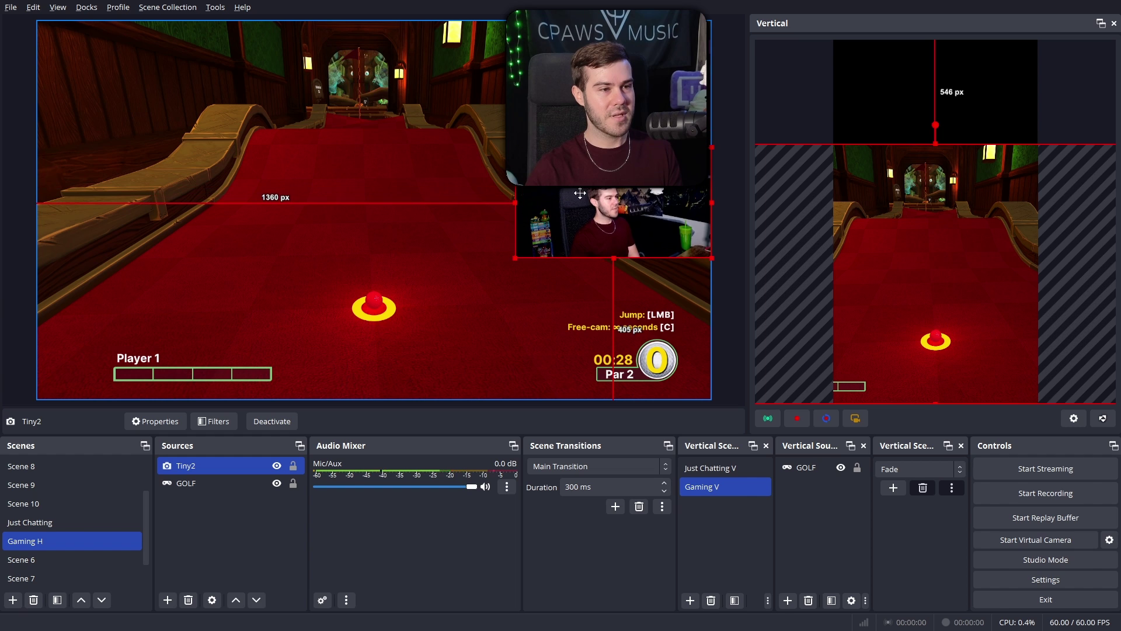
Add Tiny2 to the vertical canvas, resize it and place it at the top above the game
{"action": "left_click", "coordinate": [788, 601]}
{"action": "mouse_move", "coordinate": [839, 555]}
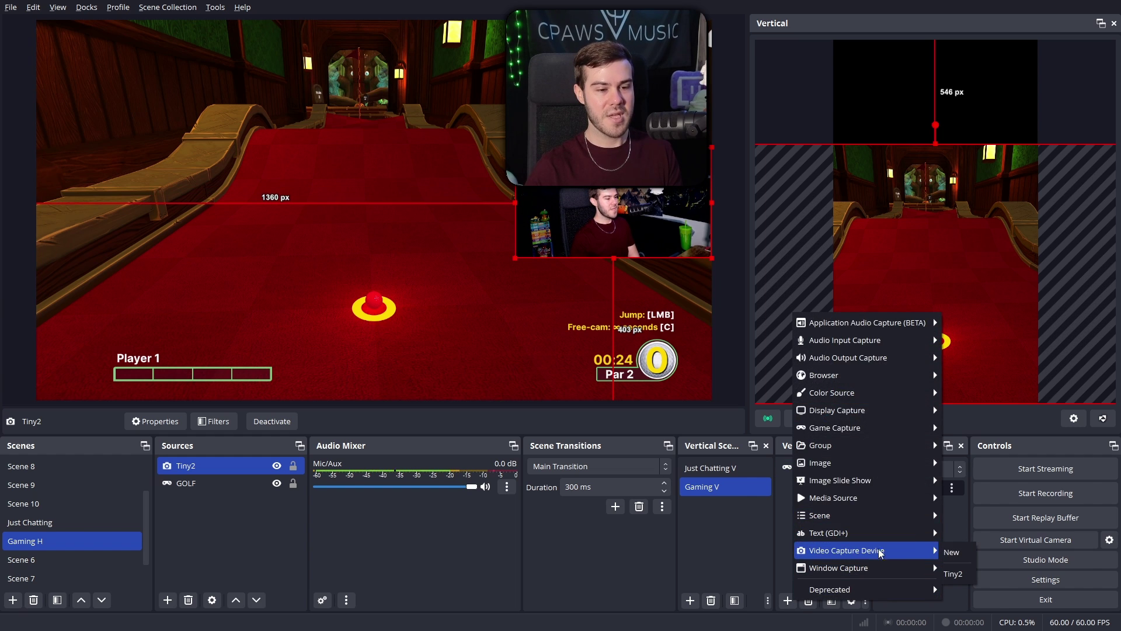
{"action": "left_click", "coordinate": [953, 574]}
{"action": "left_click_drag", "start_coordinate": [987, 182], "coordinate": [909, 217]}
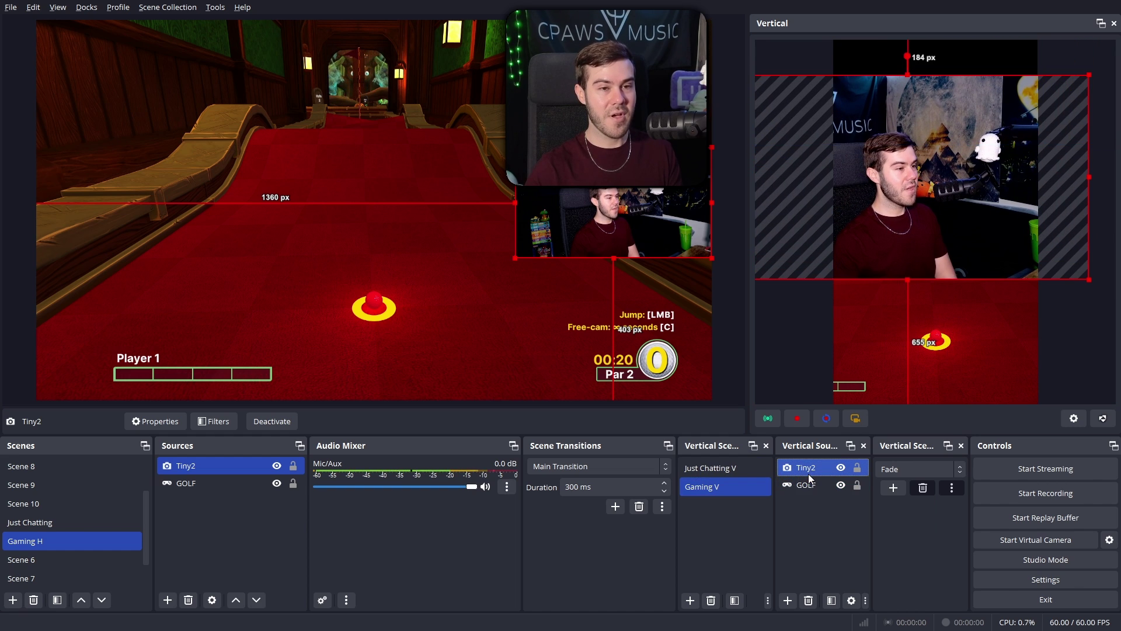
{"action": "mouse_move", "coordinate": [807, 475]}
{"action": "left_mouse_down"}
{"action": "mouse_move", "coordinate": [812, 493]}
{"action": "mouse_move", "coordinate": [811, 456]}
{"action": "left_mouse_up"}
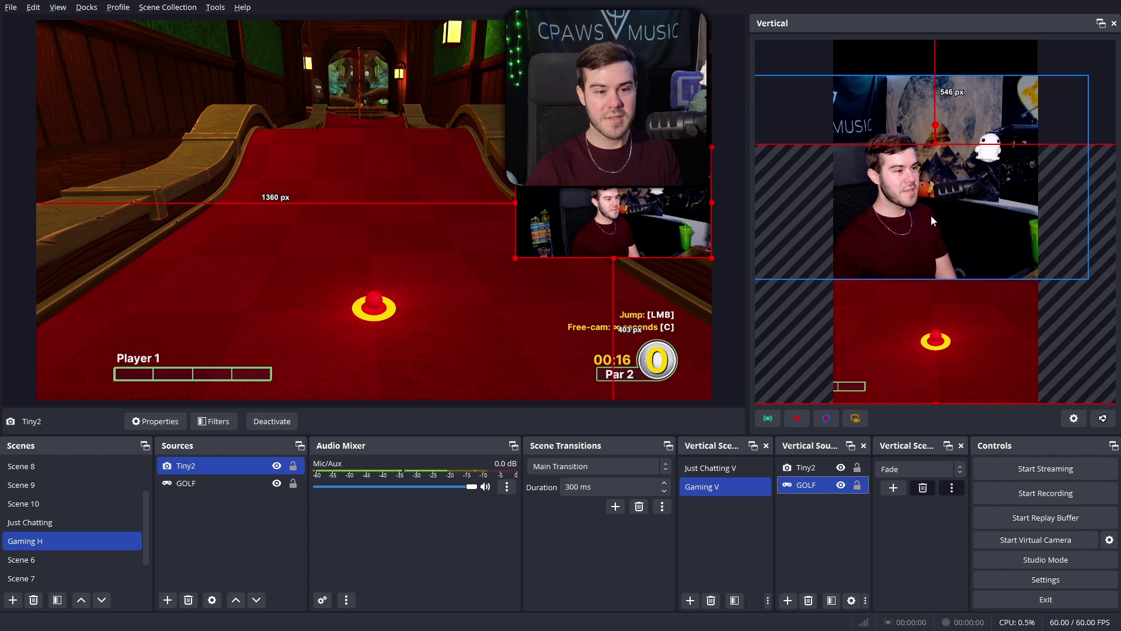
{"action": "left_click_drag", "start_coordinate": [931, 215], "coordinate": [906, 212]}
{"action": "left_click_drag", "start_coordinate": [1067, 275], "coordinate": [1055, 222]}
{"action": "left_click_drag", "start_coordinate": [916, 198], "coordinate": [1002, 141]}
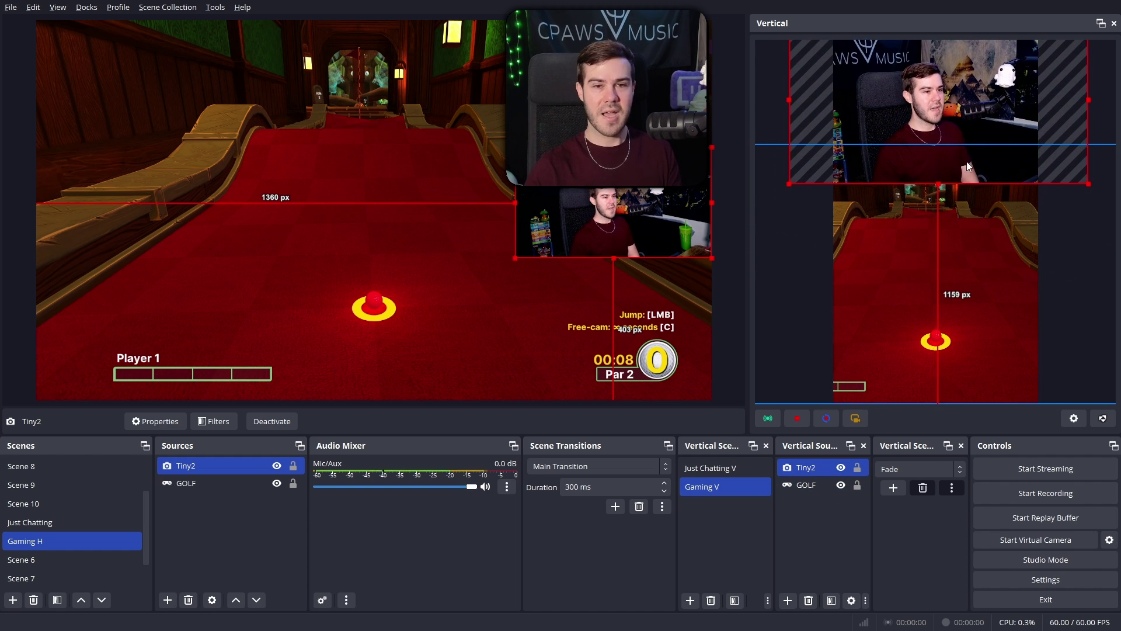
{"action": "left_click", "coordinate": [770, 241]}
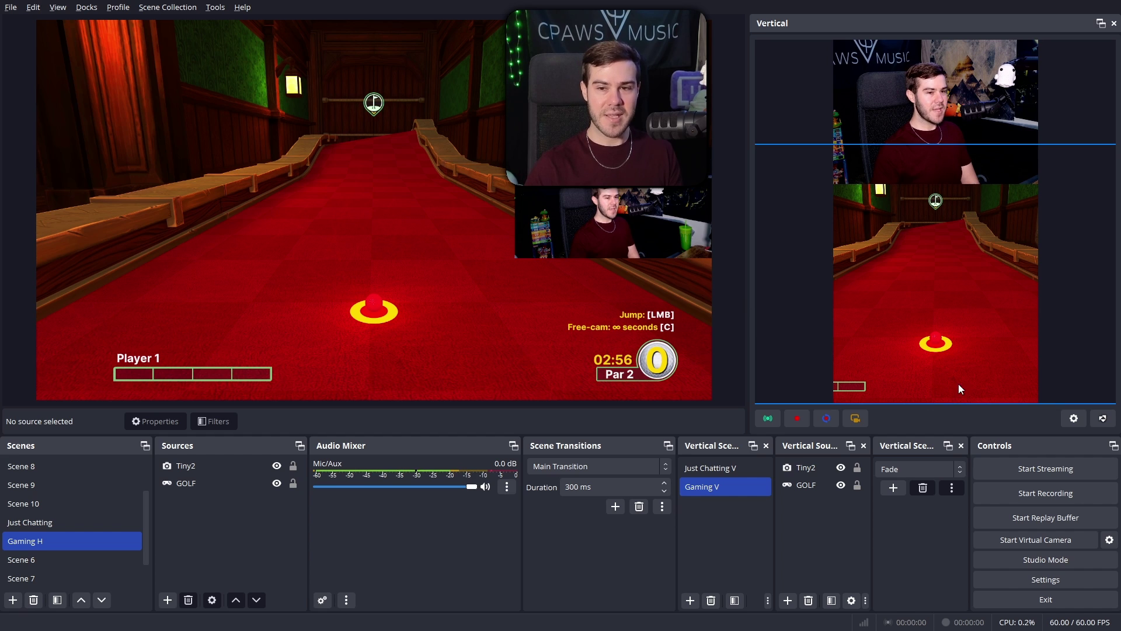
Open the Vertical dock's settings and keep the audio bitrate at 320
{"action": "left_click", "coordinate": [1074, 420]}
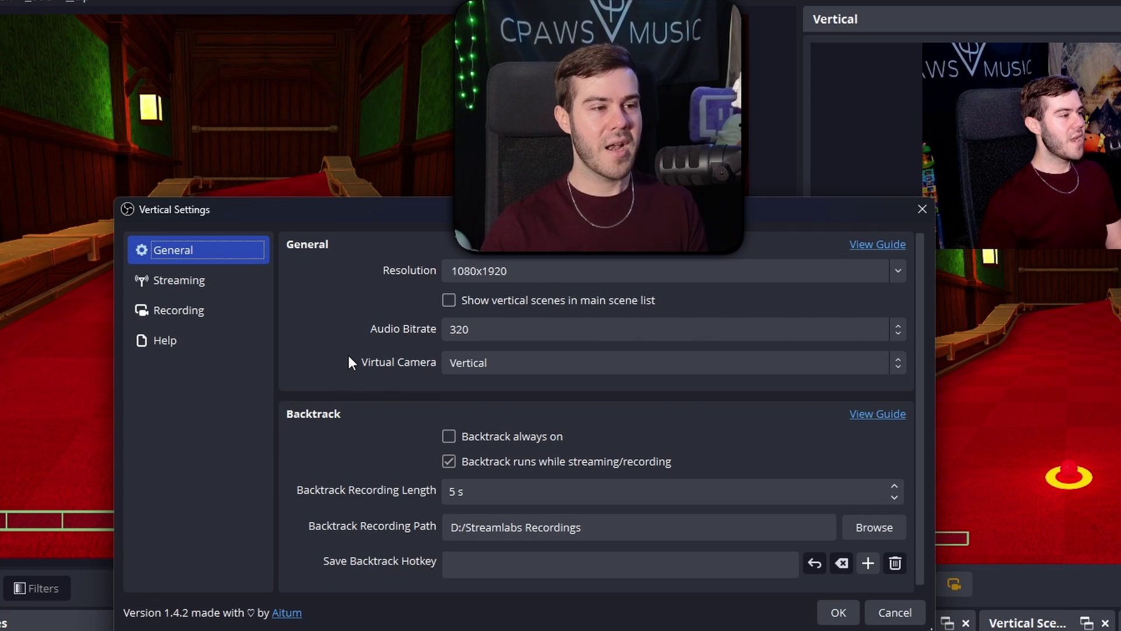
{"action": "scroll", "coordinate": [356, 357], "scroll_direction": "down", "scroll_amount": 1}
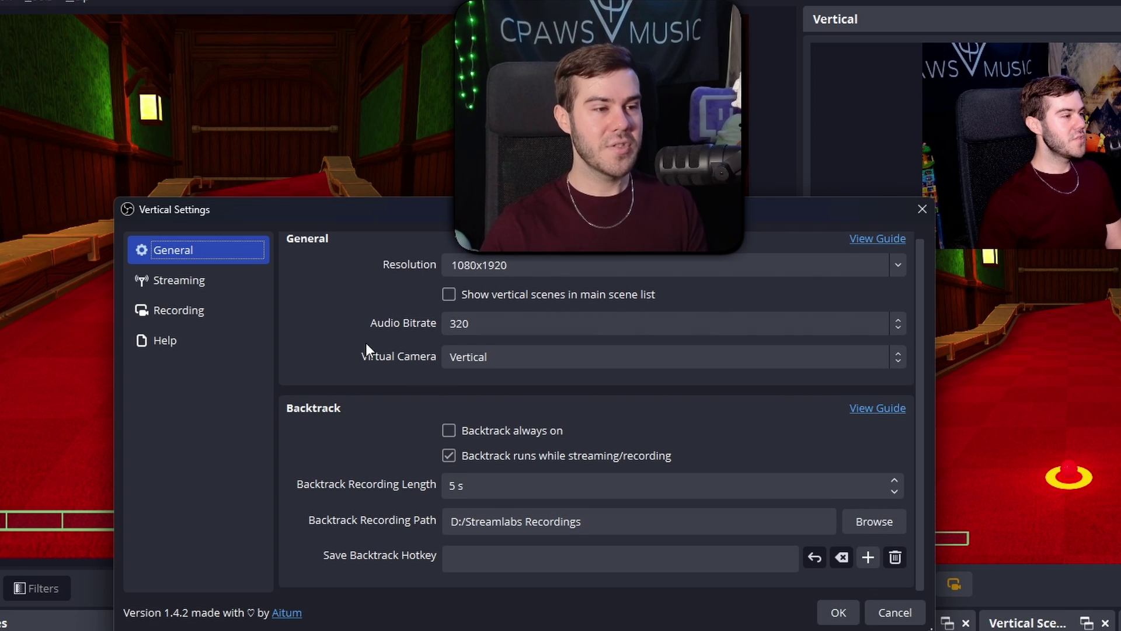
{"action": "left_click", "coordinate": [500, 320]}
{"action": "left_click", "coordinate": [483, 479]}
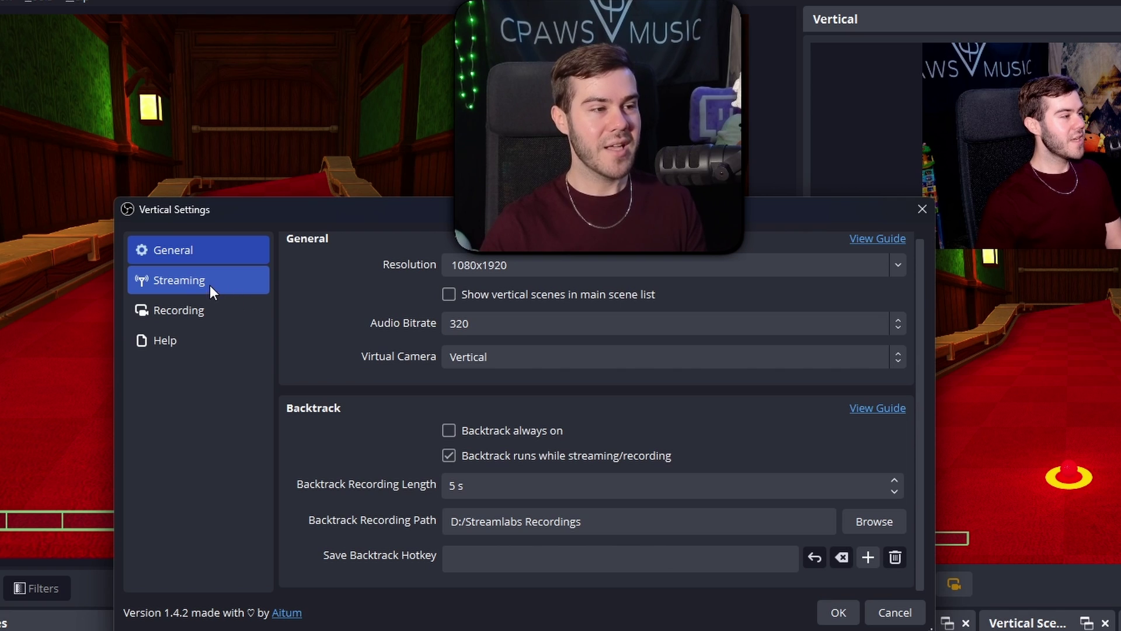
Show the vertical Streaming page and confirm the destination name reads YouTube Shorts, leaving it unchanged
{"action": "left_click", "coordinate": [227, 283]}
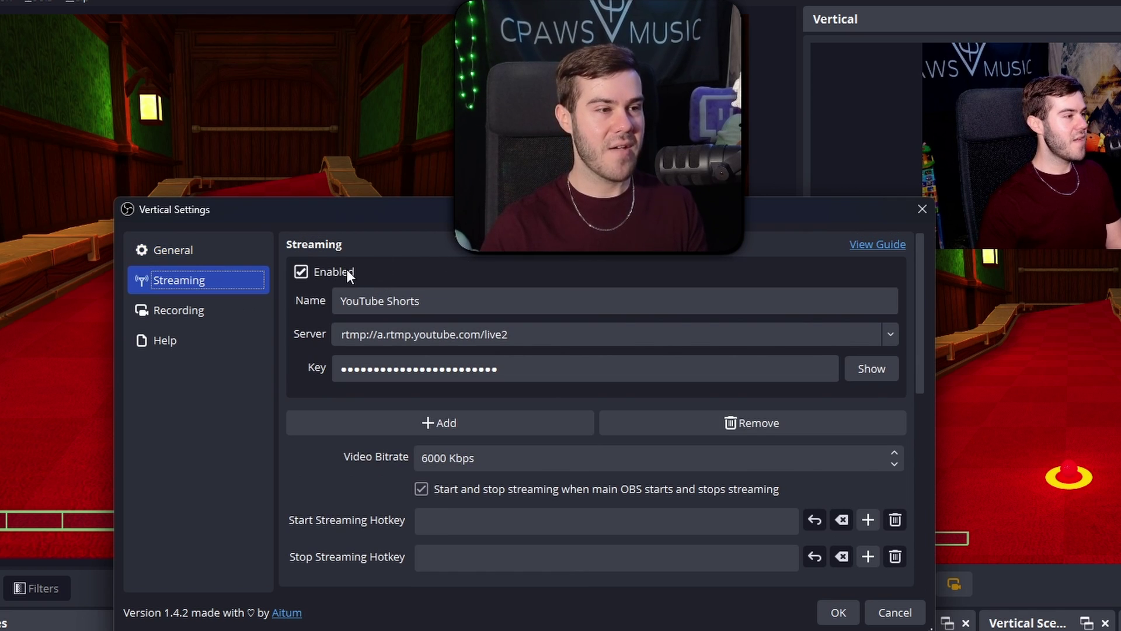
{"action": "left_click_drag", "start_coordinate": [343, 301], "coordinate": [426, 301]}
{"action": "left_click", "coordinate": [465, 303]}
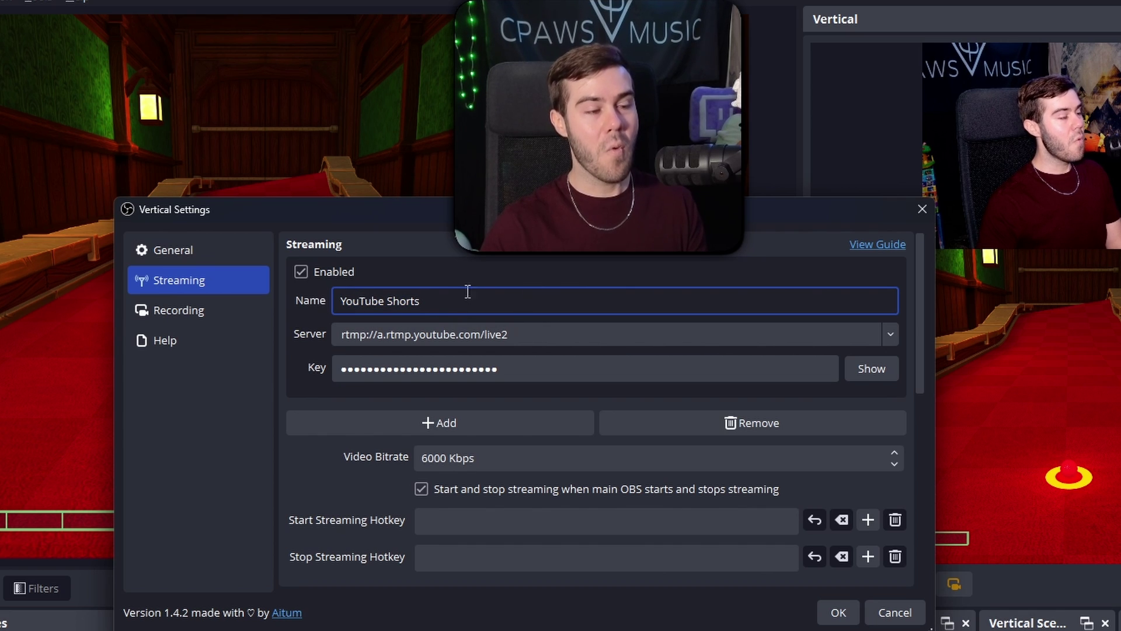
{"action": "left_click", "coordinate": [325, 335]}
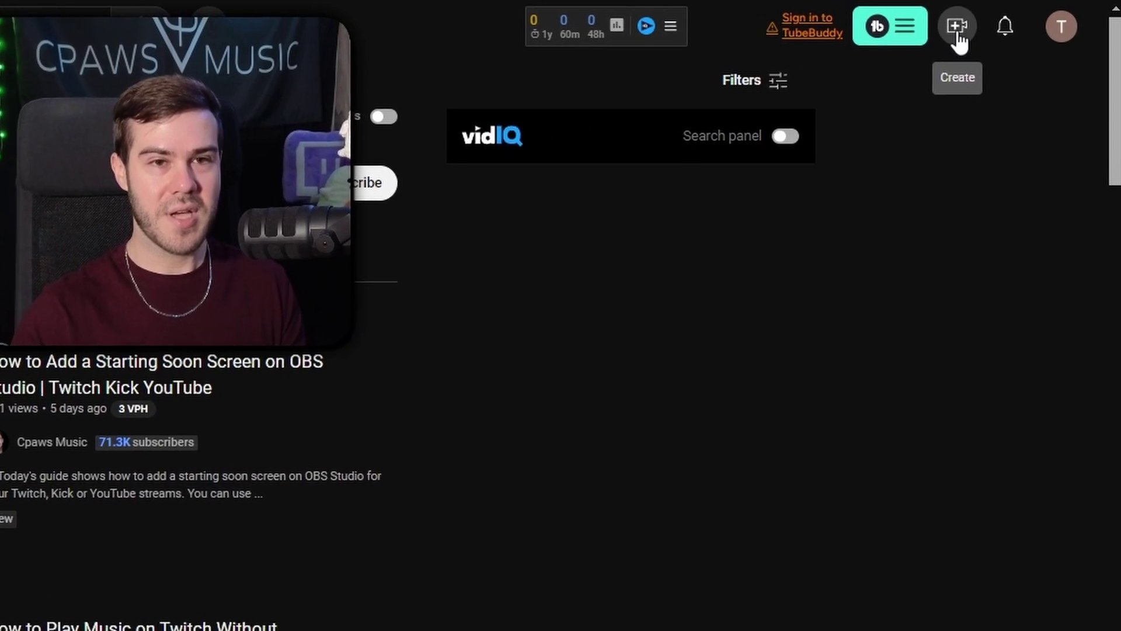
Choose Go live from YouTube's Create menu to reach the live stream page
{"action": "left_click", "coordinate": [1031, 16]}
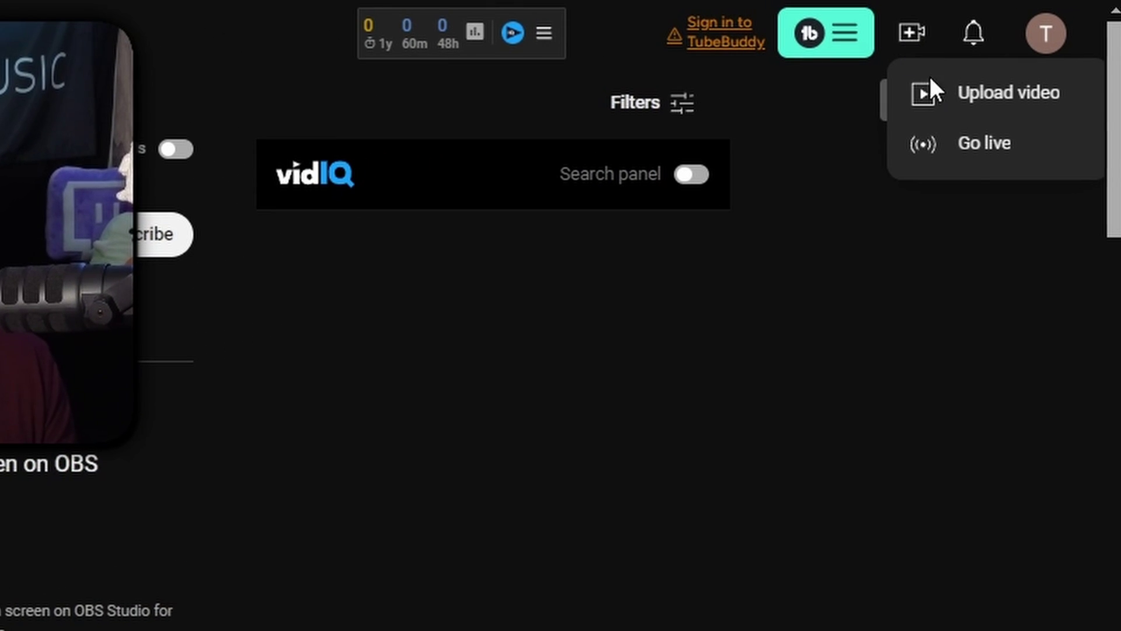
{"action": "left_click", "coordinate": [954, 153]}
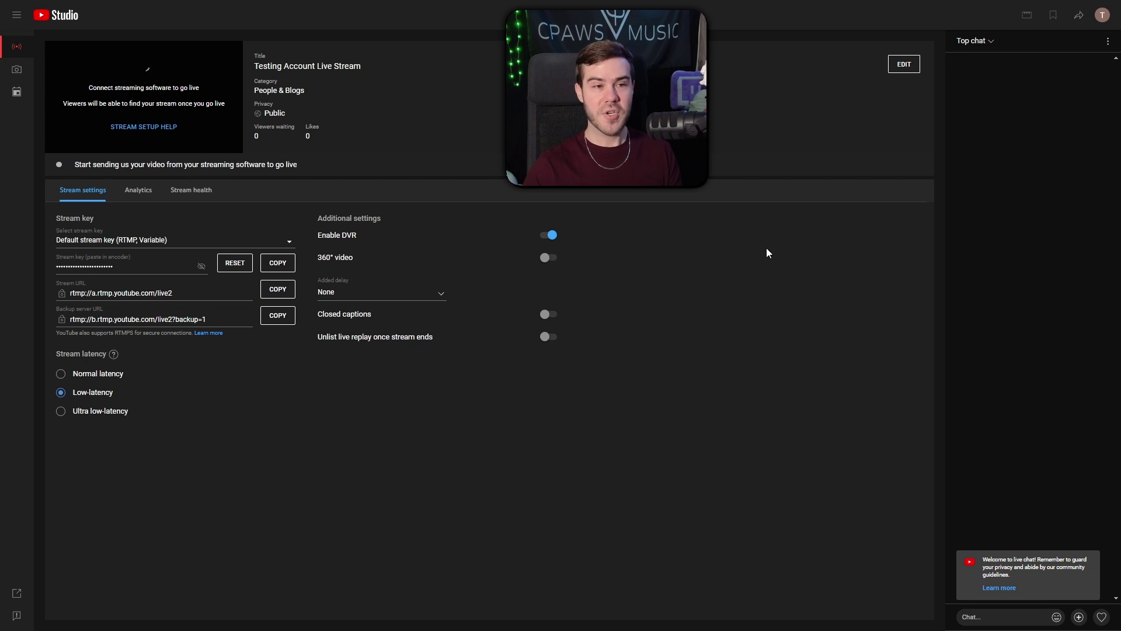
{"action": "left_click", "coordinate": [914, 71]}
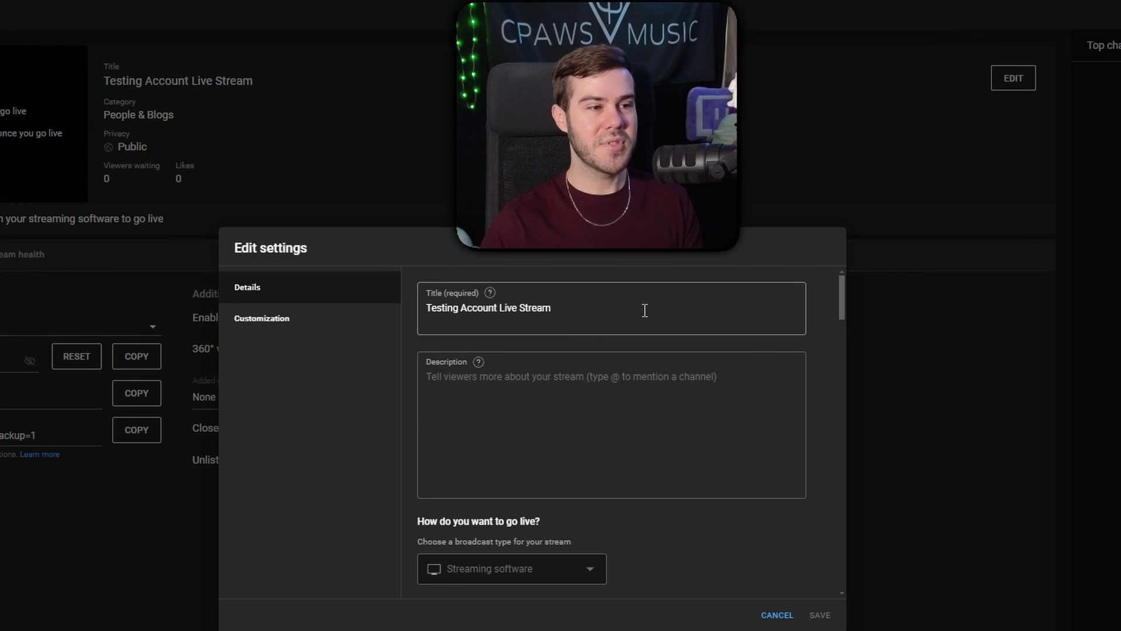
{"action": "scroll", "coordinate": [622, 325], "scroll_direction": "down", "scroll_amount": 3}
{"action": "scroll", "coordinate": [620, 444], "scroll_direction": "down", "scroll_amount": 8}
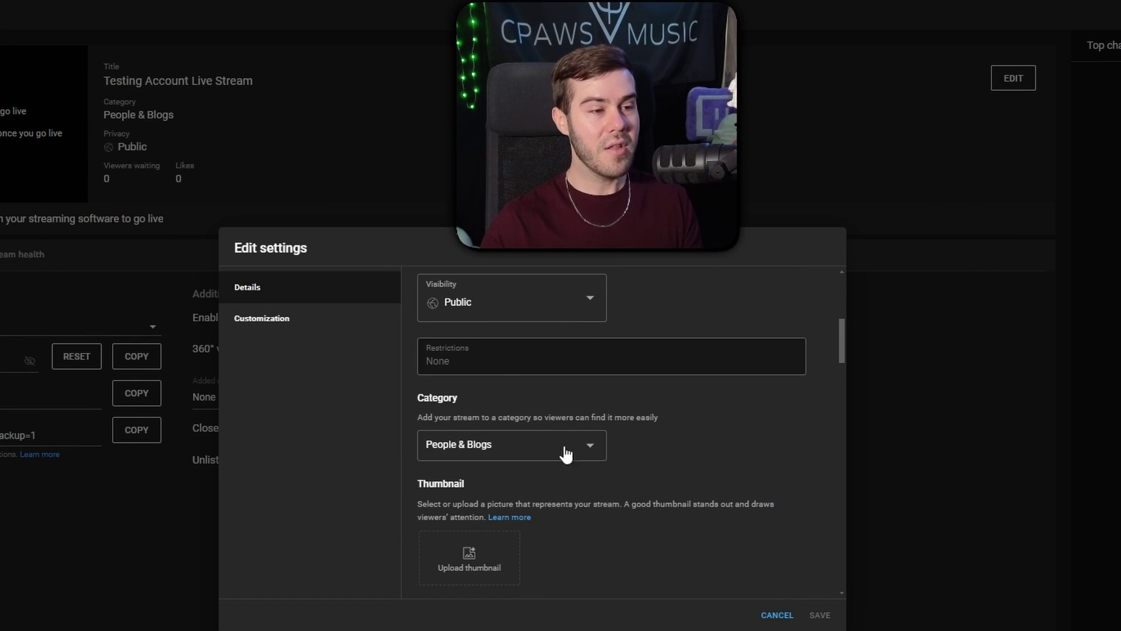
{"action": "scroll", "coordinate": [606, 447], "scroll_direction": "up", "scroll_amount": 3}
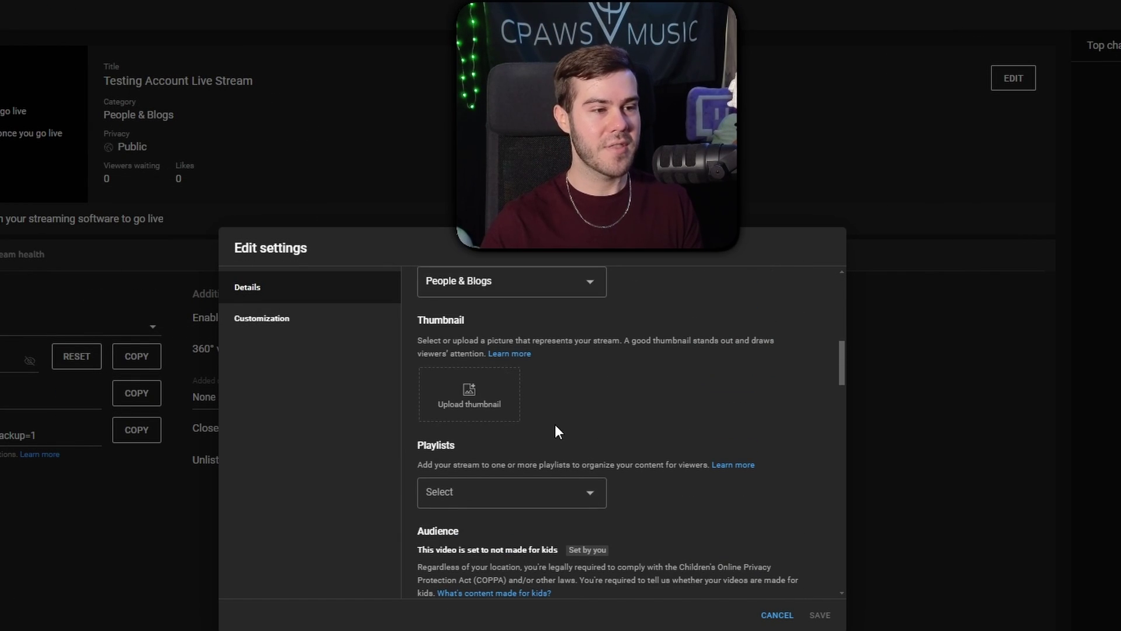
{"action": "scroll", "coordinate": [555, 424], "scroll_direction": "down", "scroll_amount": 8}
{"action": "scroll", "coordinate": [579, 456], "scroll_direction": "down", "scroll_amount": 10}
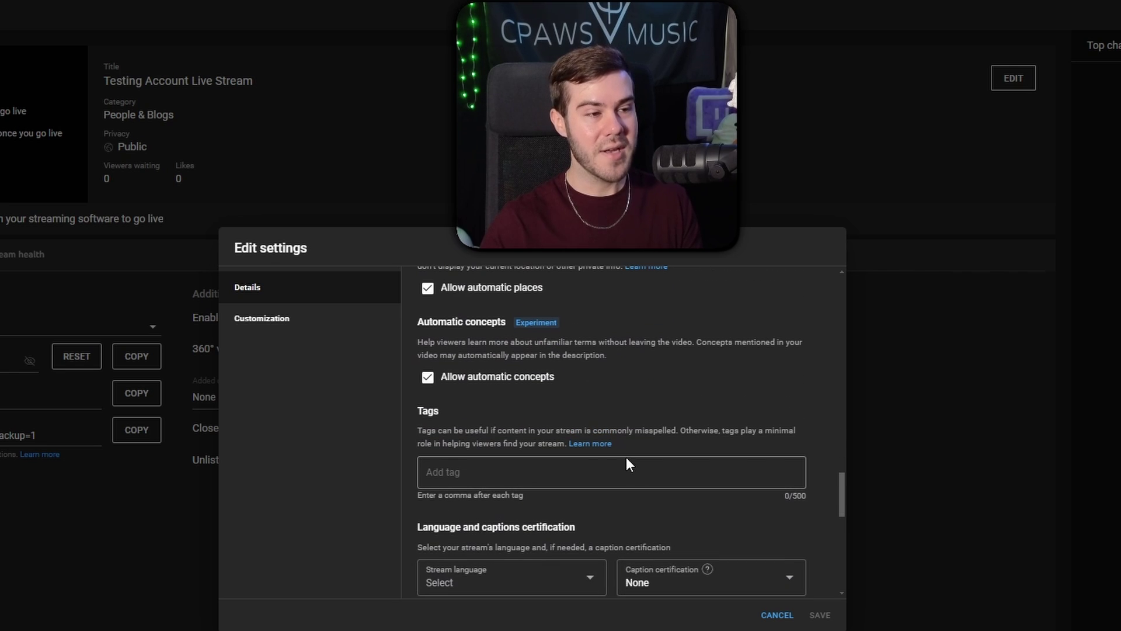
{"action": "left_click", "coordinate": [318, 320]}
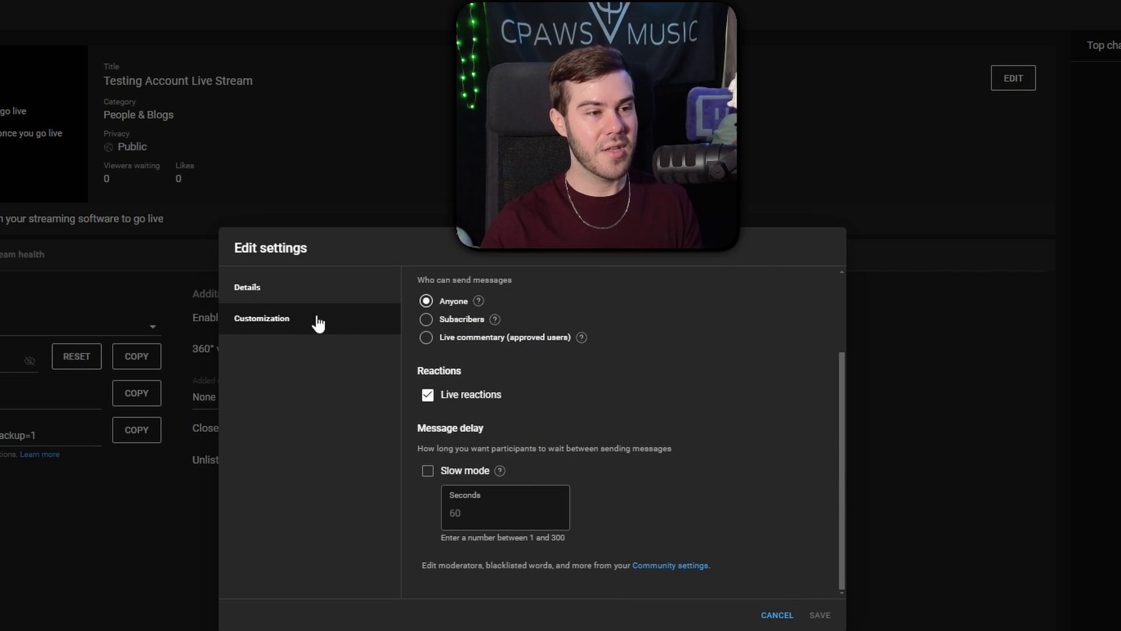
{"action": "scroll", "coordinate": [662, 477], "scroll_direction": "up", "scroll_amount": 2}
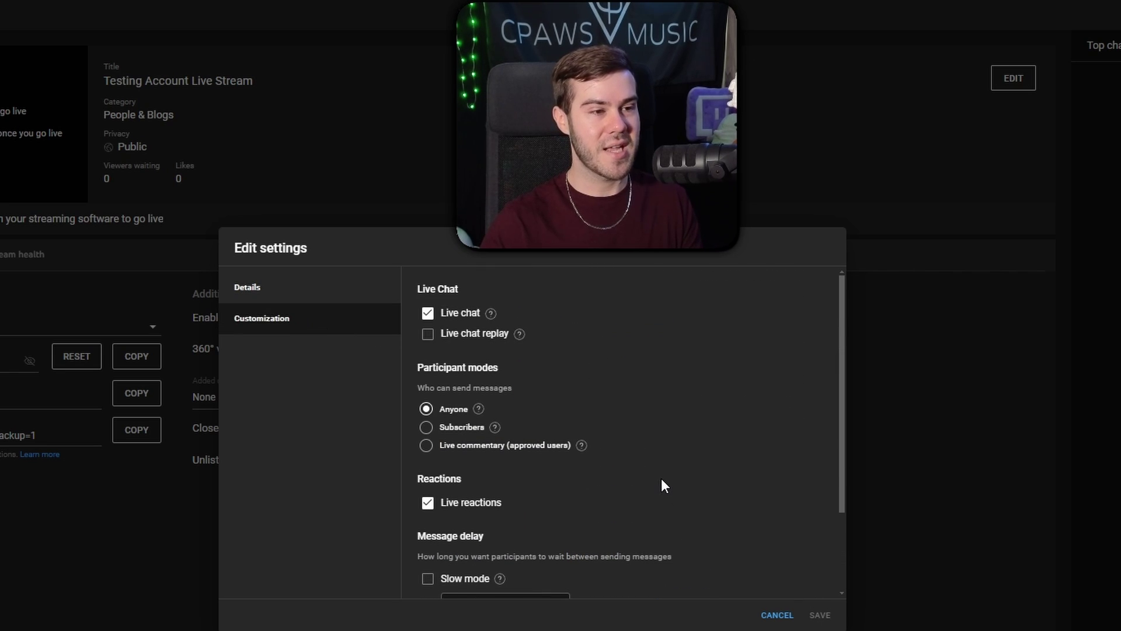
{"action": "left_click", "coordinate": [778, 615]}
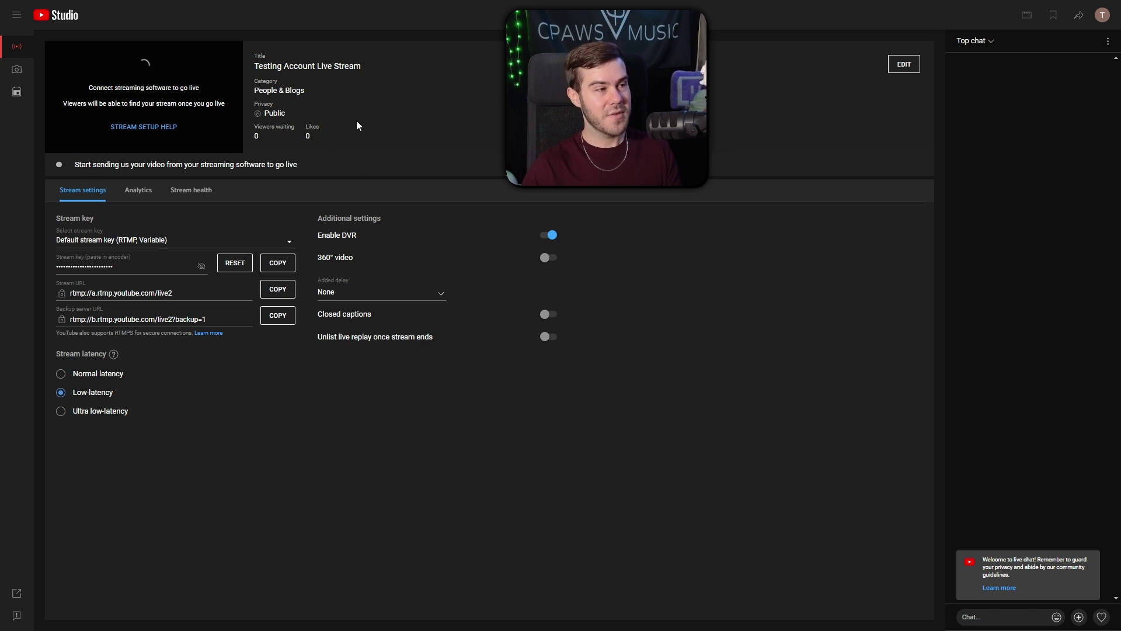
Reload YouTube Studio's Stream page, then select the whole stream key field in OBS
{"action": "left_click", "coordinate": [18, 51]}
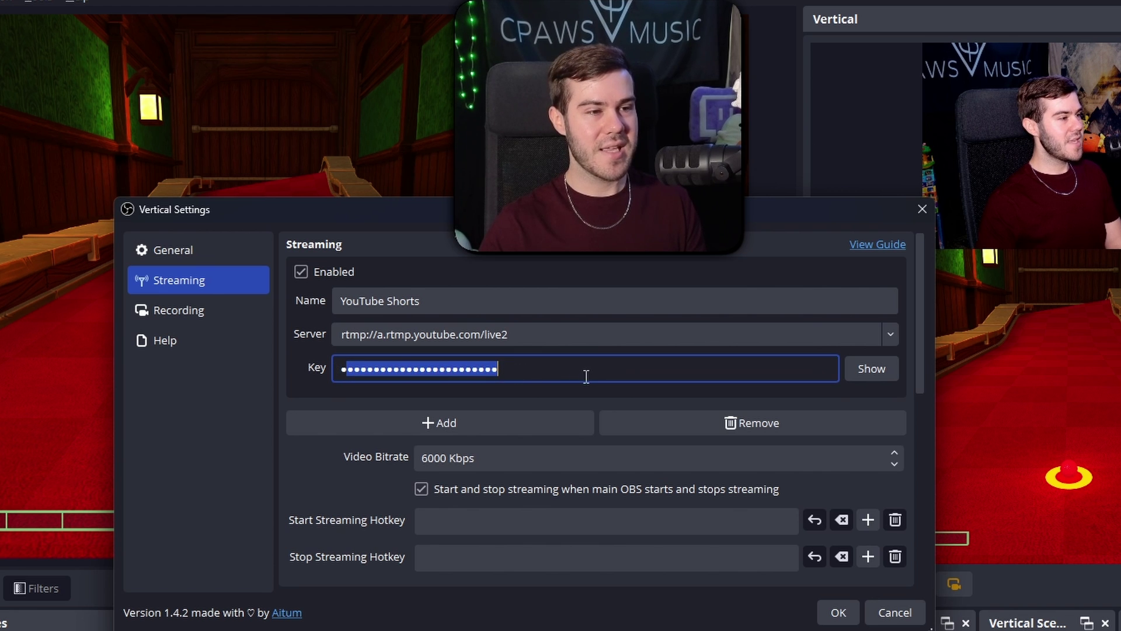
{"action": "left_click_drag", "start_coordinate": [586, 375], "coordinate": [270, 371]}
Copy YouTube Studio's stream URL rtmp://a.rtmp.youtube.com/live2 and focus OBS's Server field
{"action": "left_click", "coordinate": [411, 369]}
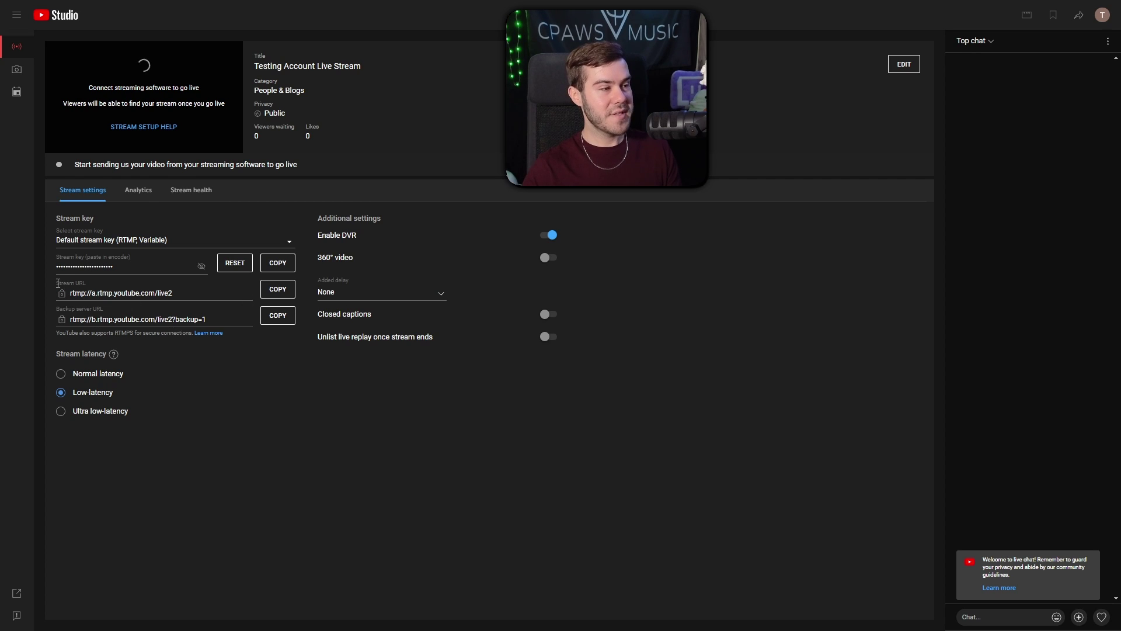
{"action": "left_click", "coordinate": [86, 282]}
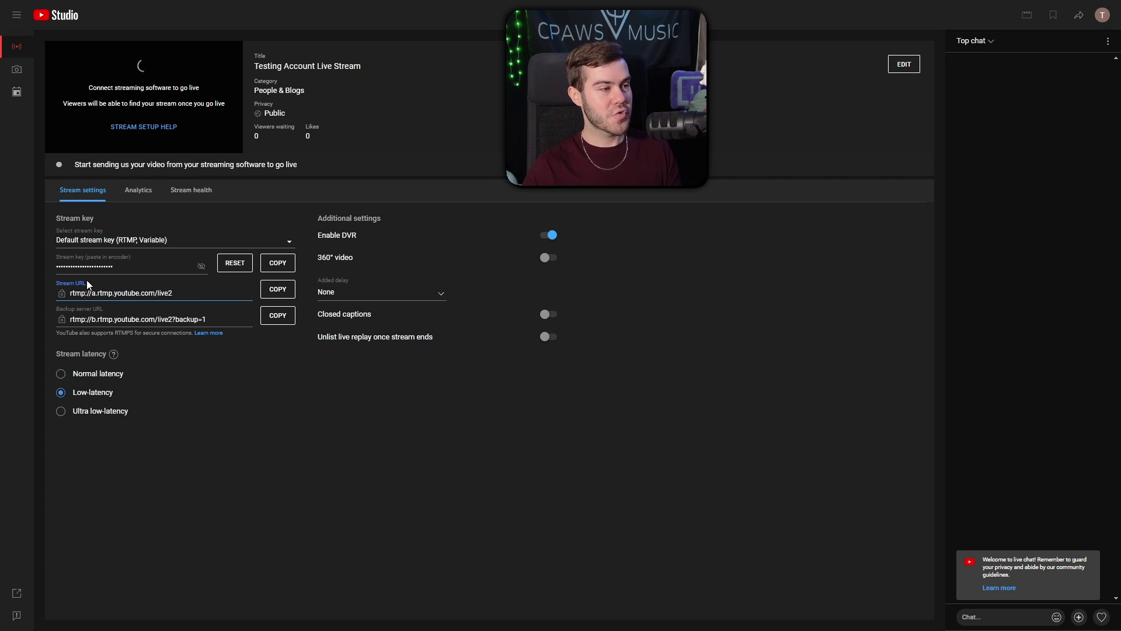
{"action": "left_click", "coordinate": [278, 289]}
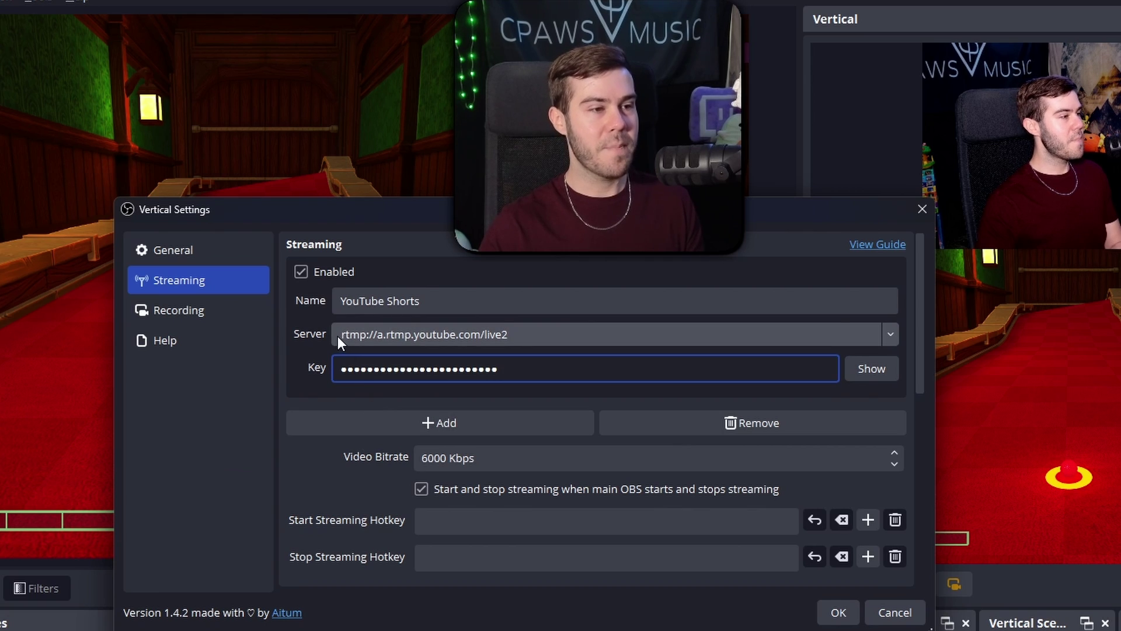
{"action": "left_click", "coordinate": [340, 339]}
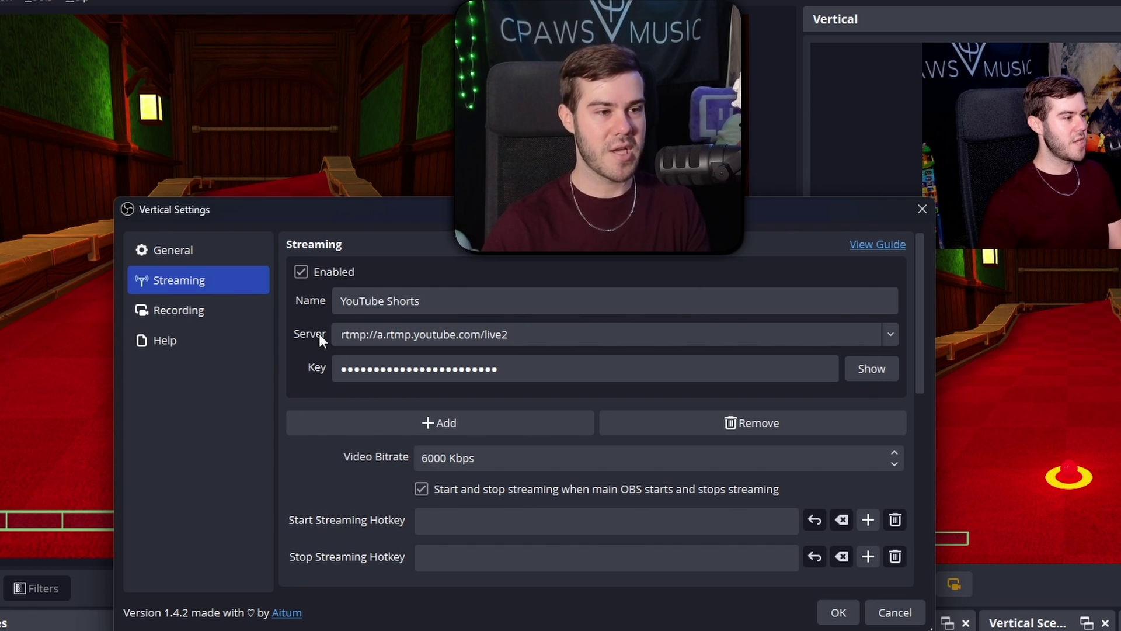
{"action": "scroll", "coordinate": [327, 351], "scroll_direction": "down", "scroll_amount": 2}
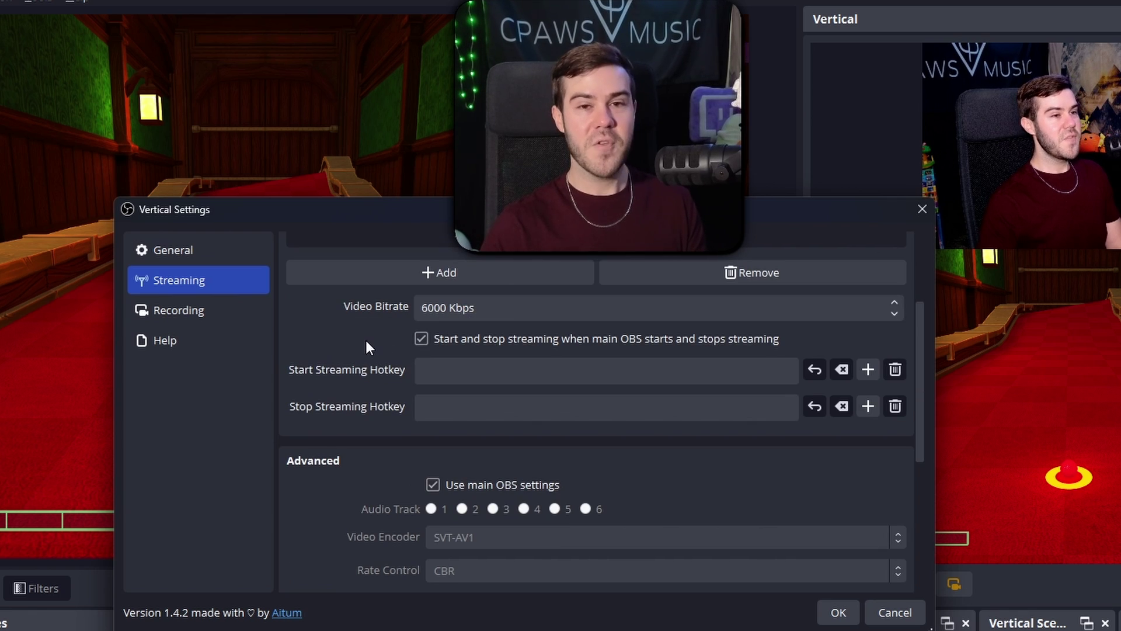
{"action": "scroll", "coordinate": [363, 353], "scroll_direction": "up", "scroll_amount": 1}
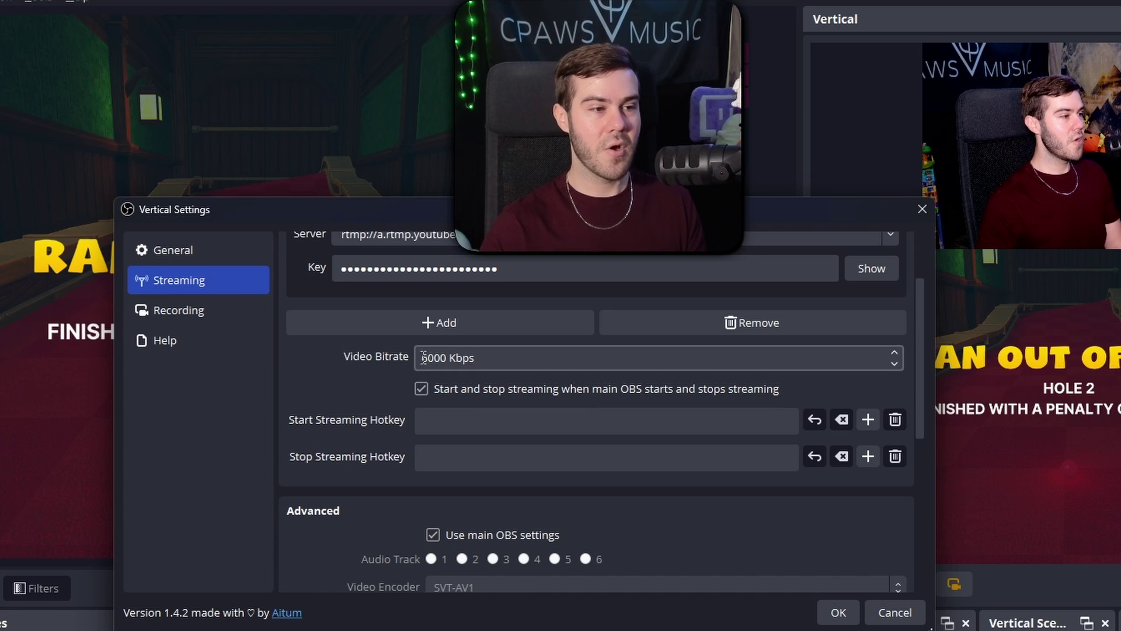
{"action": "scroll", "coordinate": [364, 419], "scroll_direction": "up", "scroll_amount": 1}
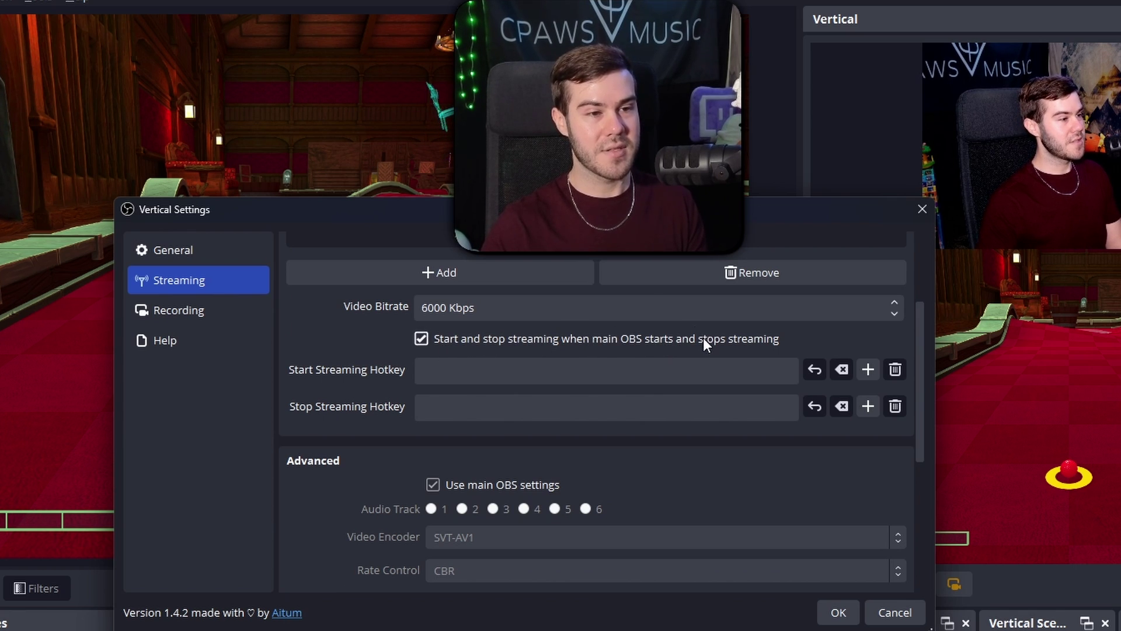
{"action": "scroll", "coordinate": [601, 430], "scroll_direction": "up", "scroll_amount": 1}
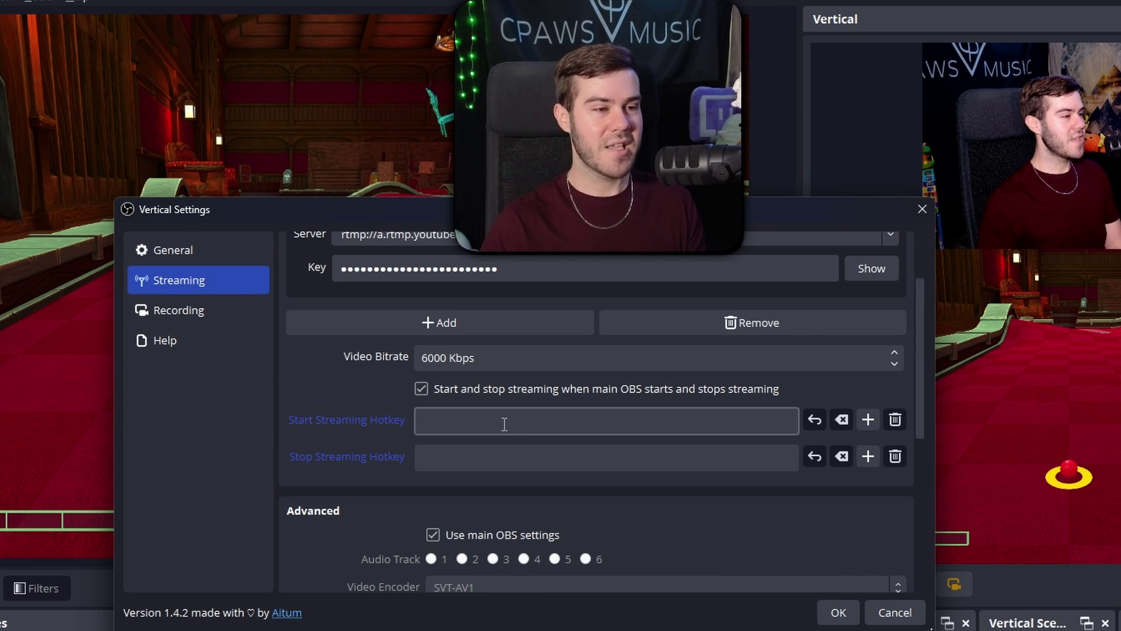
Leave the vertical Start Streaming hotkey unset and scroll down the settings page
{"action": "left_click", "coordinate": [504, 424]}
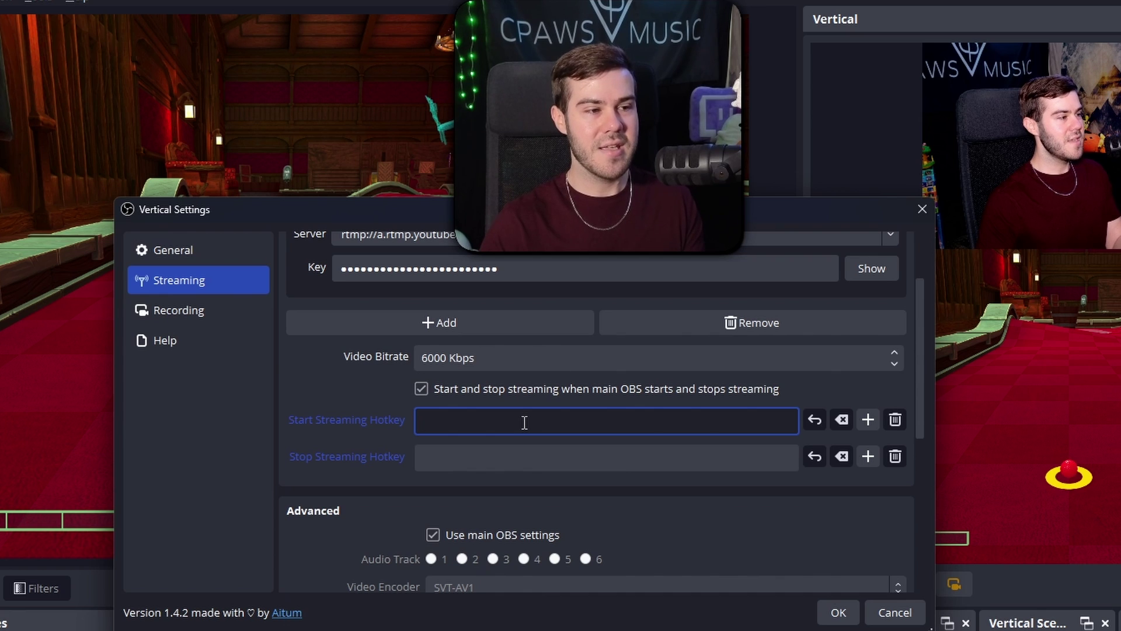
{"action": "left_click", "coordinate": [351, 403]}
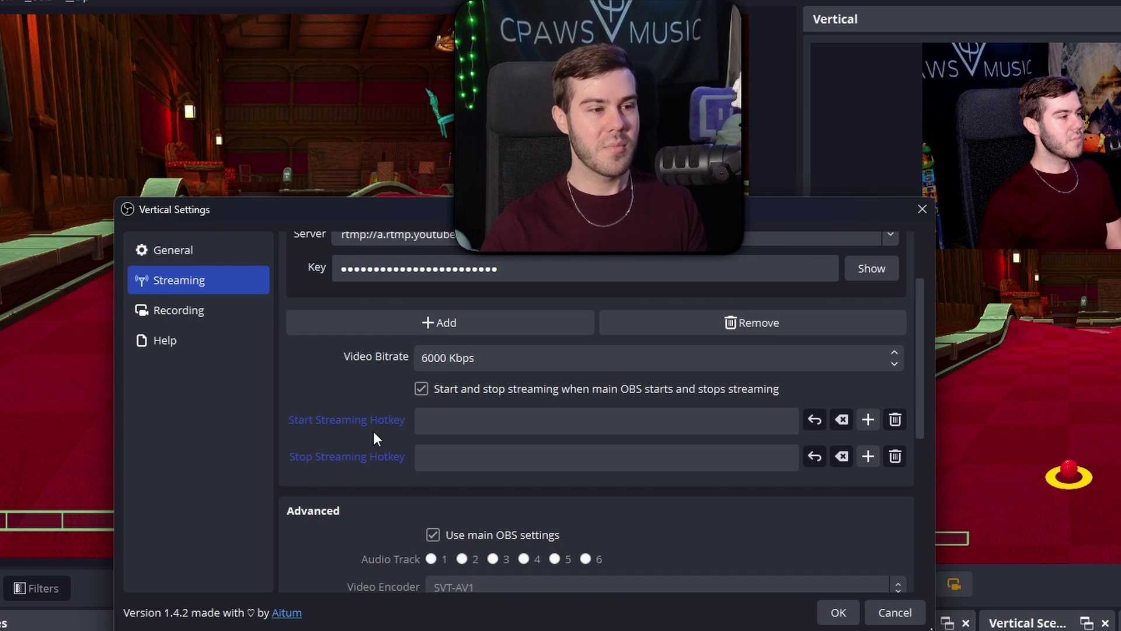
{"action": "scroll", "coordinate": [374, 431], "scroll_direction": "down", "scroll_amount": 3}
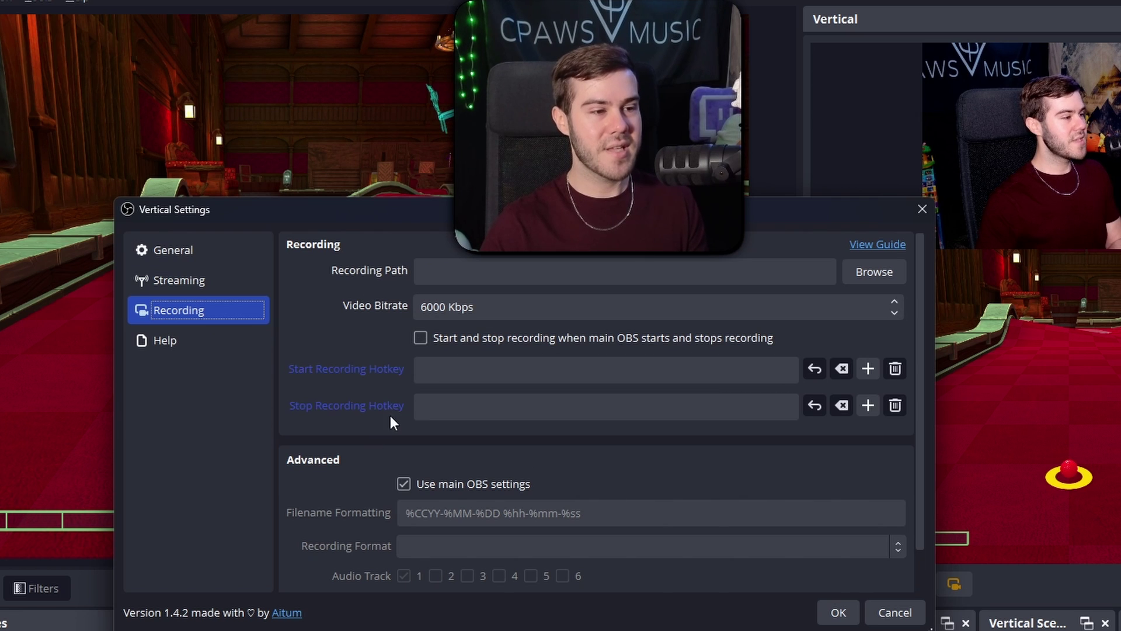
Return to the vertical Streaming page, scroll to the top, and save with OK
{"action": "scroll", "coordinate": [352, 454], "scroll_direction": "down", "scroll_amount": 2}
{"action": "scroll", "coordinate": [350, 448], "scroll_direction": "up", "scroll_amount": 2}
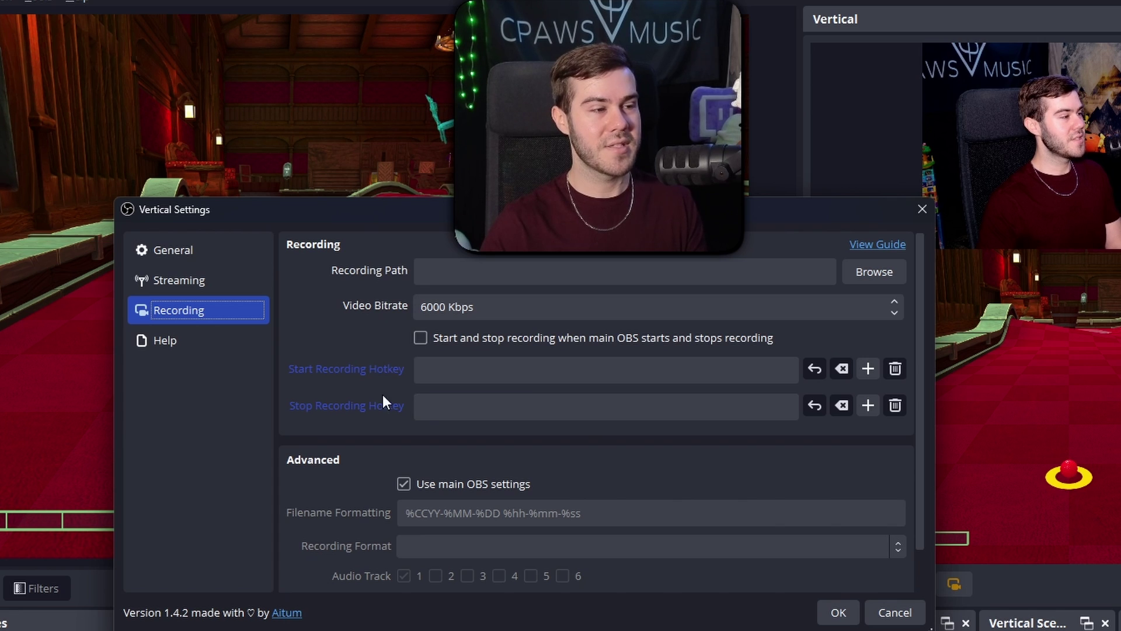
{"action": "left_click", "coordinate": [215, 285]}
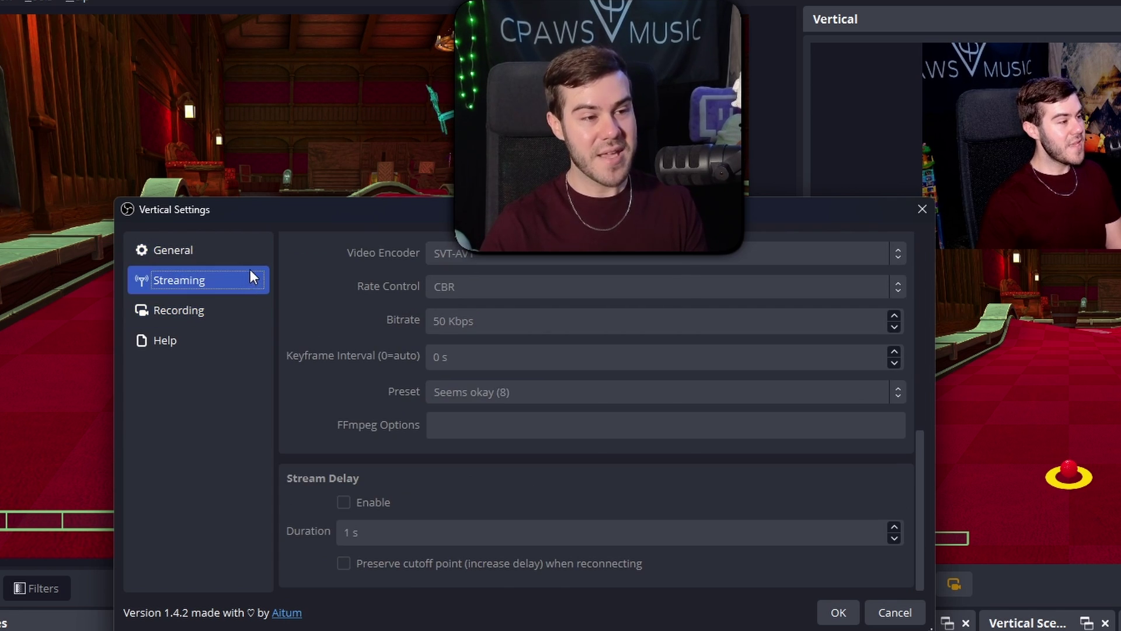
{"action": "scroll", "coordinate": [378, 398], "scroll_direction": "up", "scroll_amount": 10}
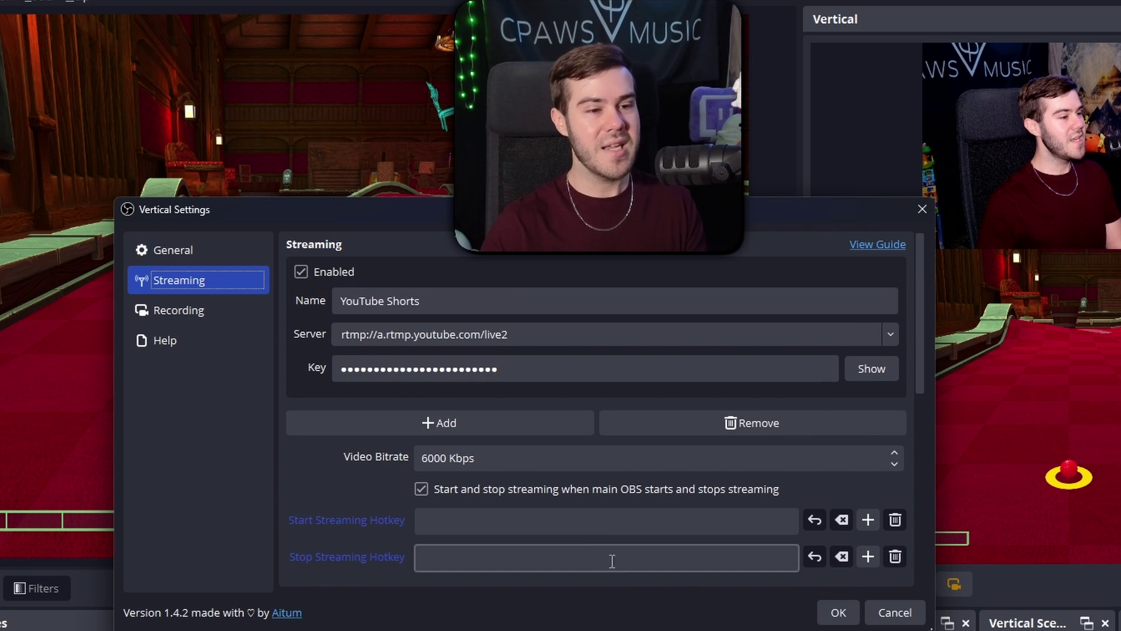
{"action": "left_click", "coordinate": [838, 612]}
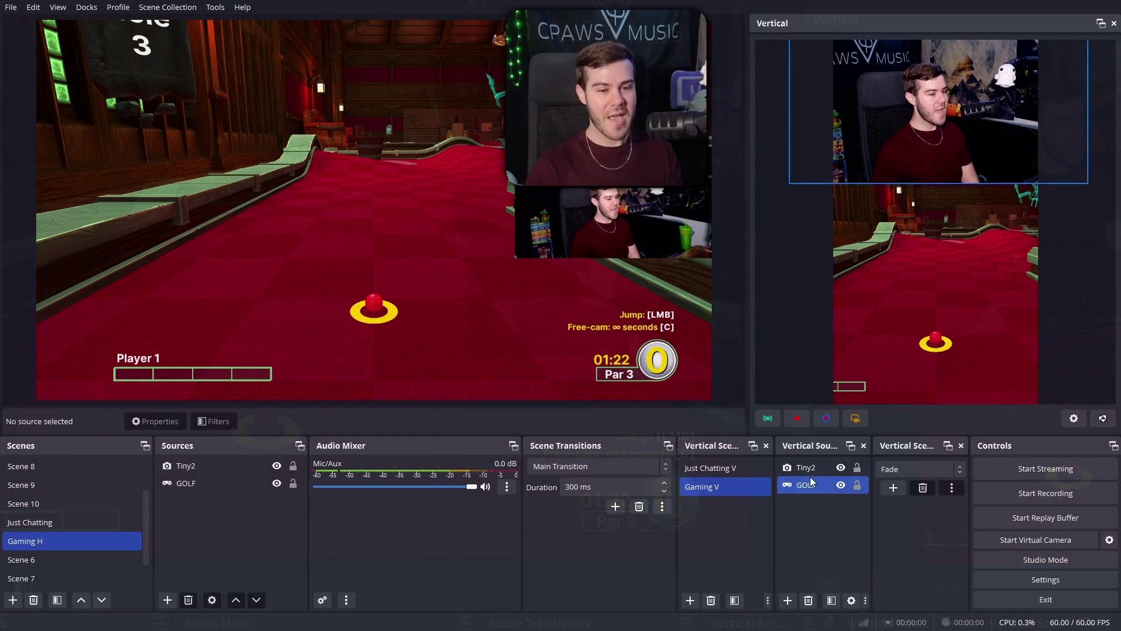
Open main Settings on the Stream page, showing Twitch with Auto server, and move the window lower
{"action": "left_click", "coordinate": [1029, 580]}
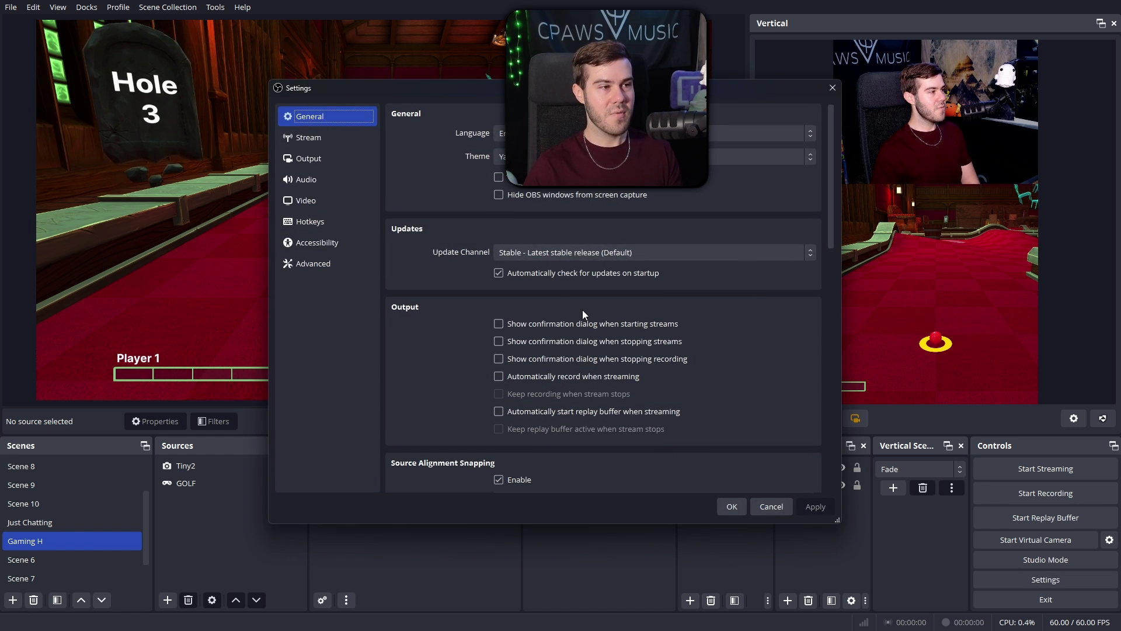
{"action": "left_click", "coordinate": [328, 139]}
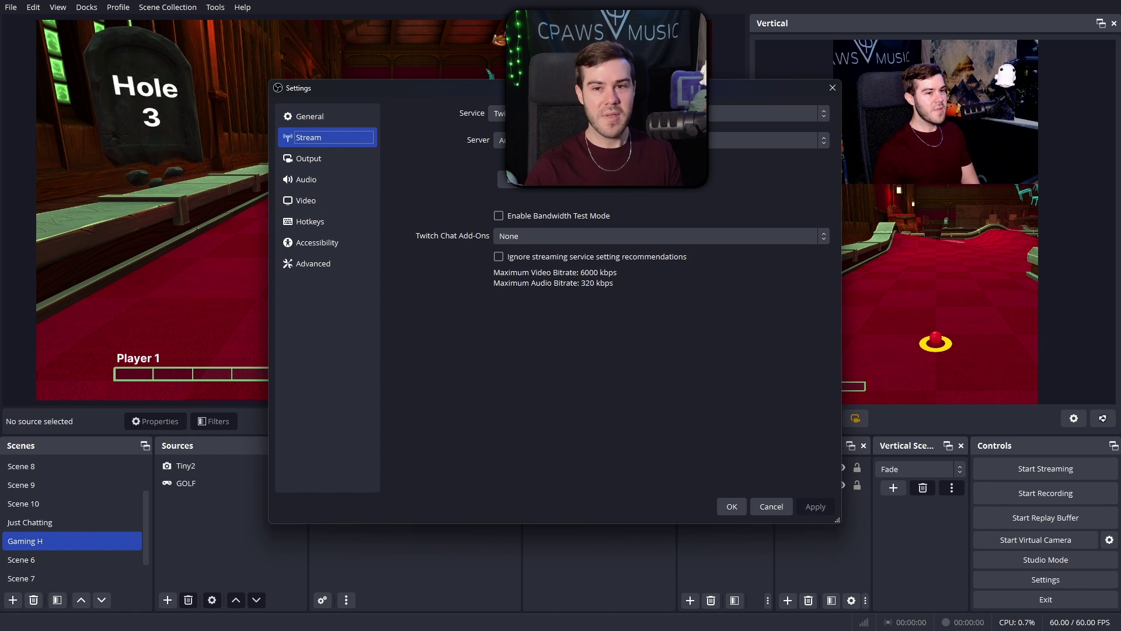
{"action": "left_click_drag", "start_coordinate": [563, 97], "coordinate": [579, 206]}
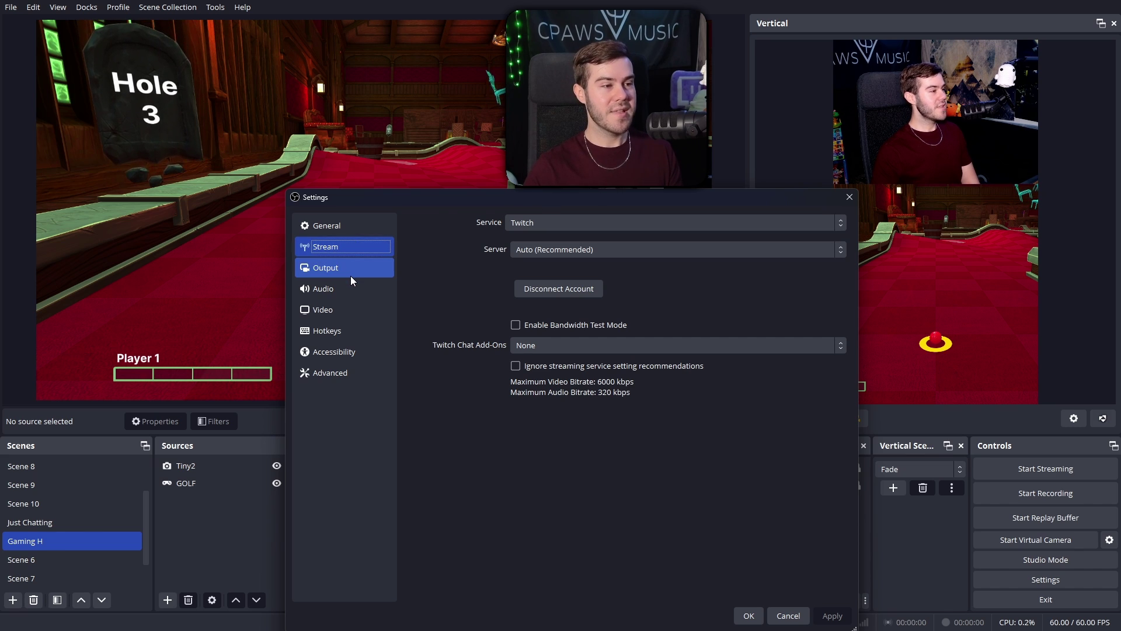
Check Output's NVENC H.264 streaming encoder at 6000 Kbps CBR, then close Settings with OK
{"action": "left_click", "coordinate": [350, 270]}
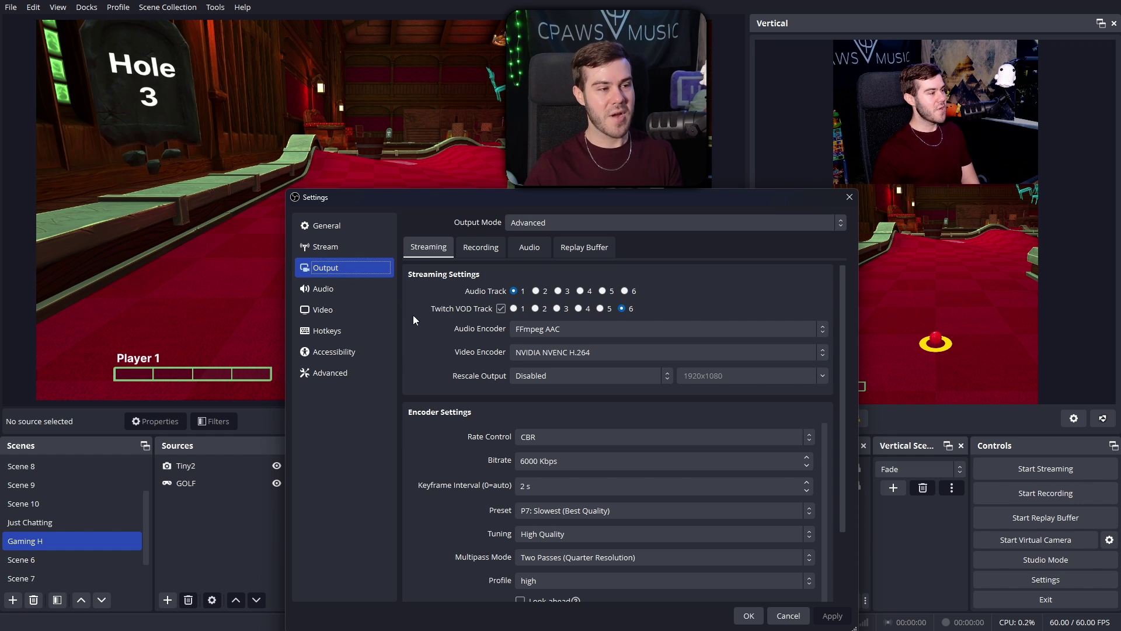
{"action": "left_click_drag", "start_coordinate": [354, 291], "coordinate": [351, 266]}
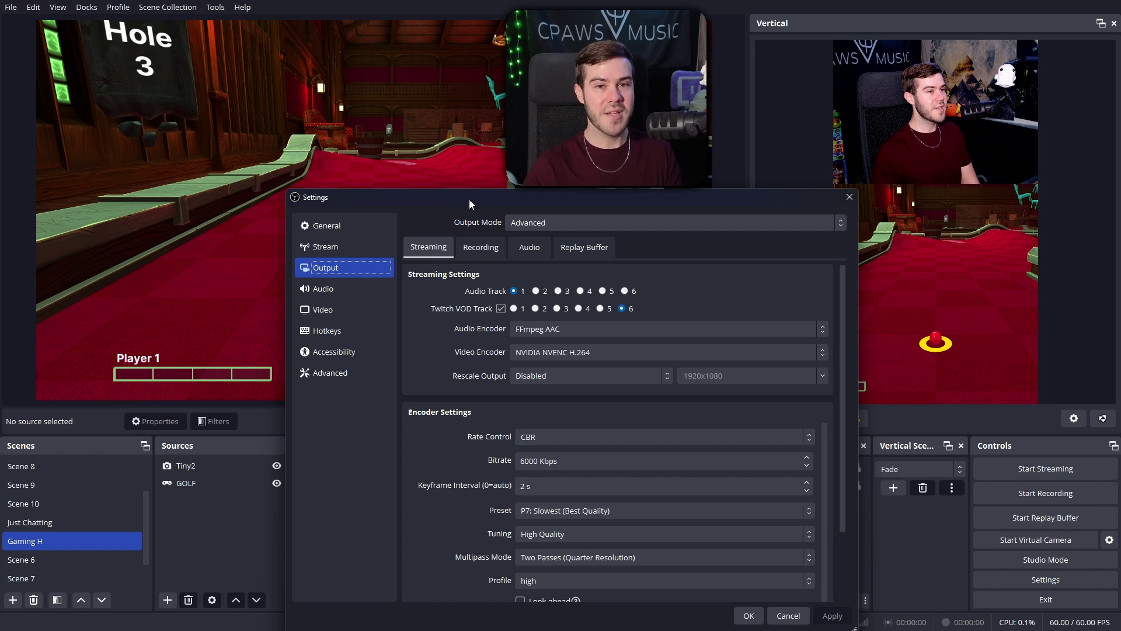
{"action": "left_click_drag", "start_coordinate": [469, 198], "coordinate": [468, 166]}
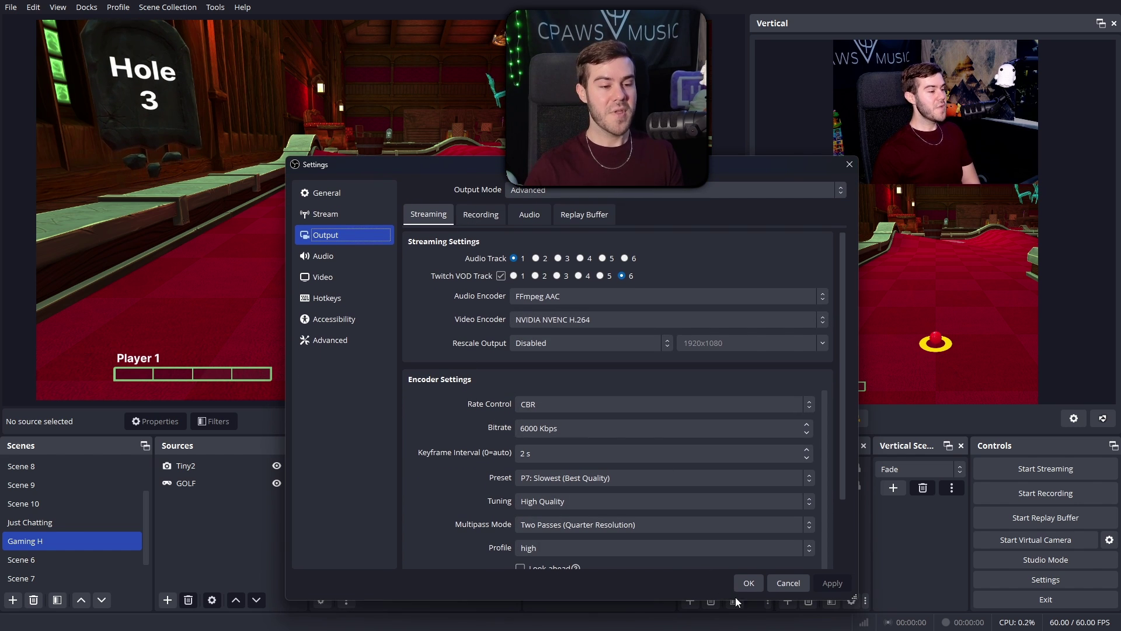
{"action": "left_click", "coordinate": [749, 583]}
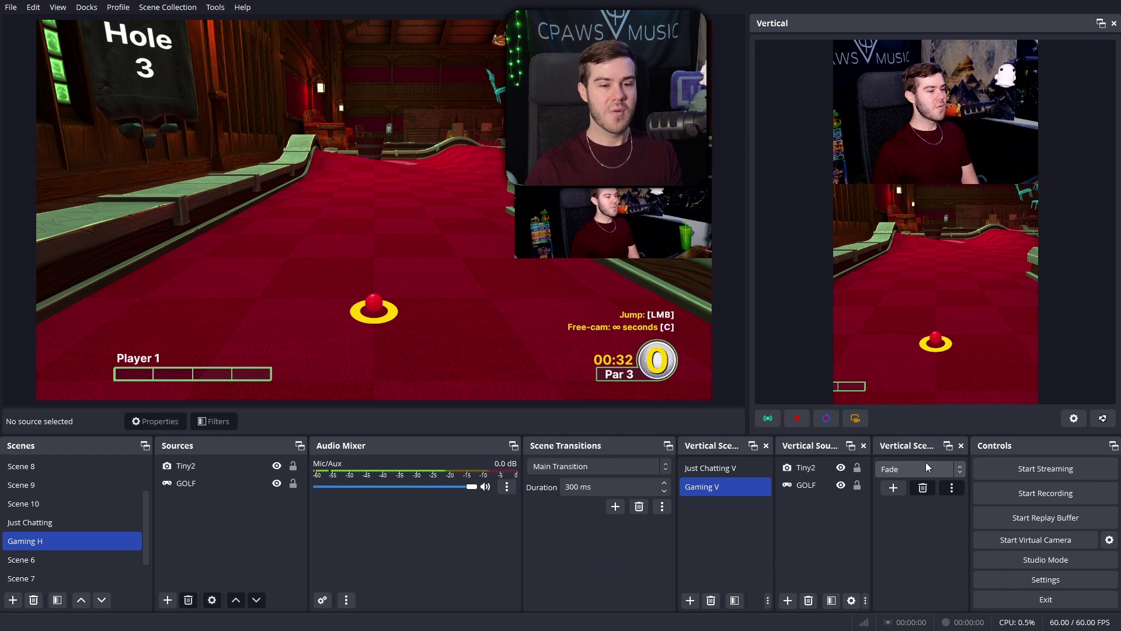
Start streaming, watch YouTube Studio's preview at 1080p60, and cancel out of the stream details
{"action": "left_click", "coordinate": [1014, 470]}
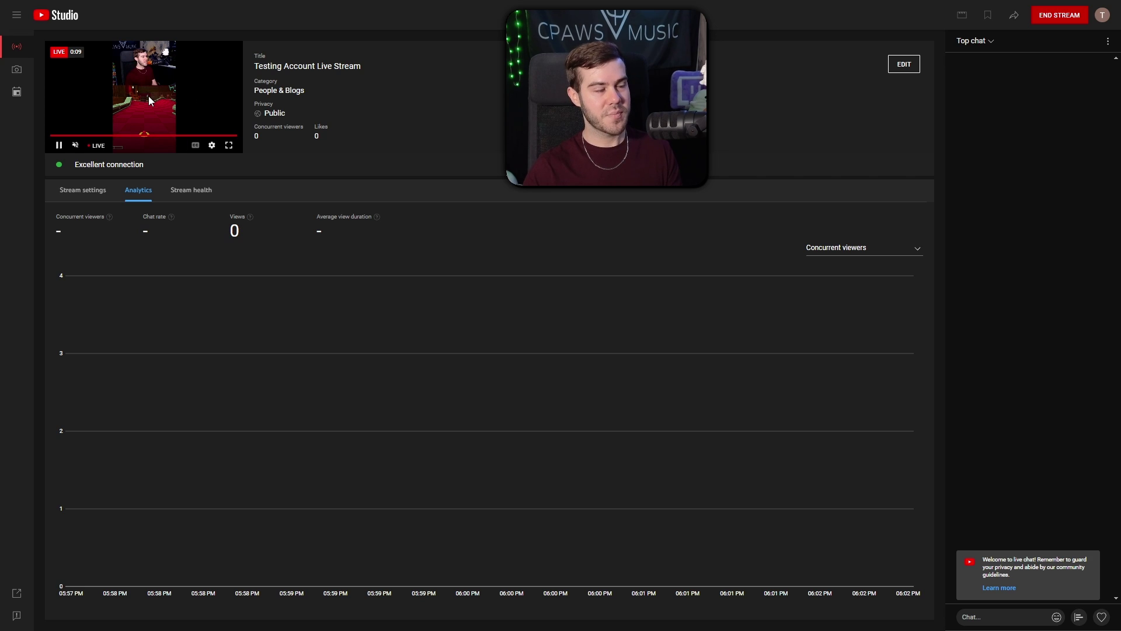
{"action": "mouse_move", "coordinate": [107, 150]}
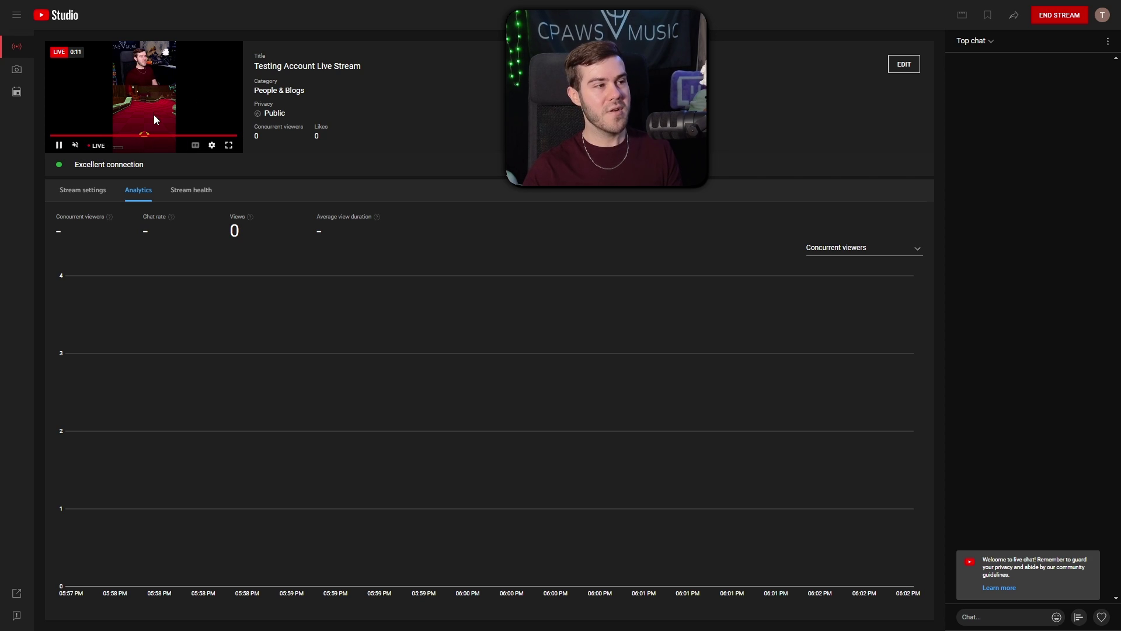
{"action": "left_click", "coordinate": [212, 145]}
{"action": "left_click", "coordinate": [210, 117]}
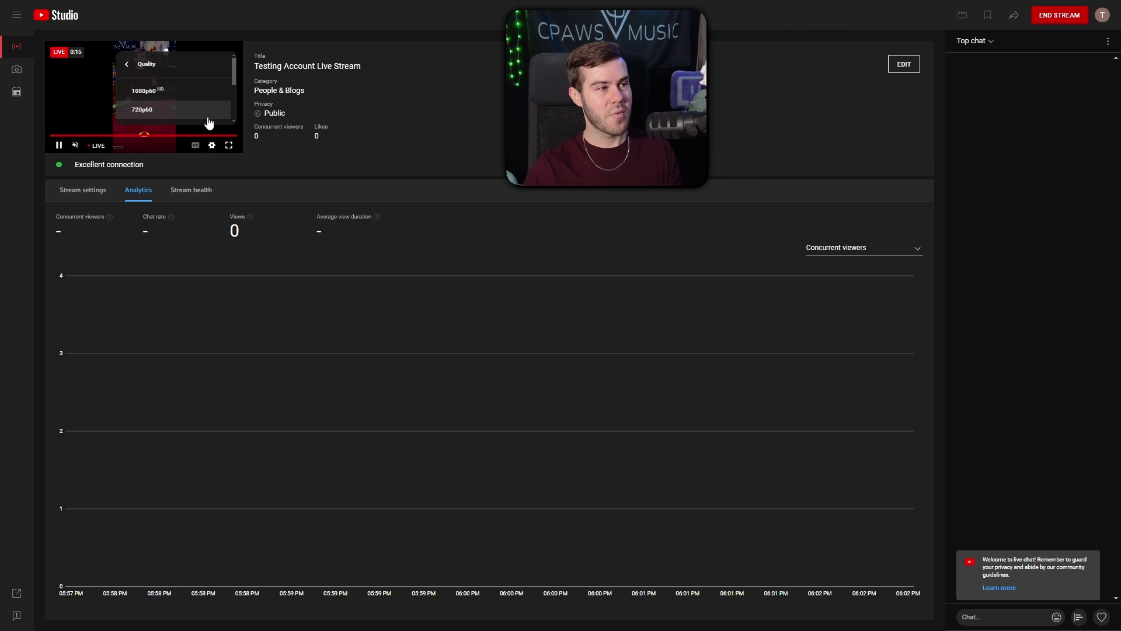
{"action": "left_click", "coordinate": [149, 93]}
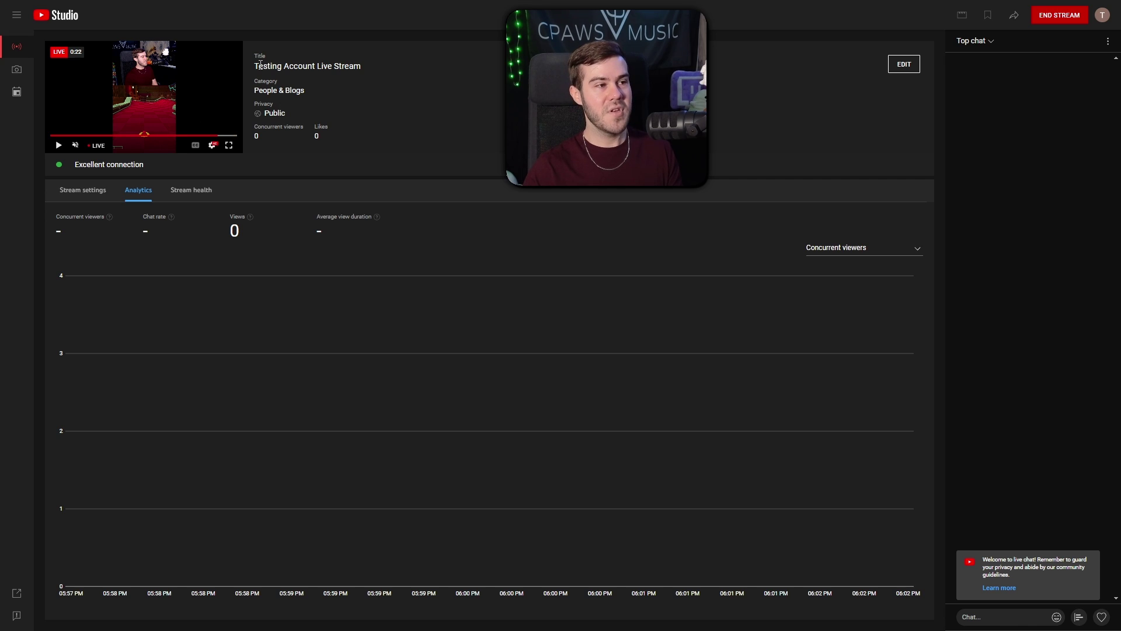
{"action": "left_click", "coordinate": [905, 66]}
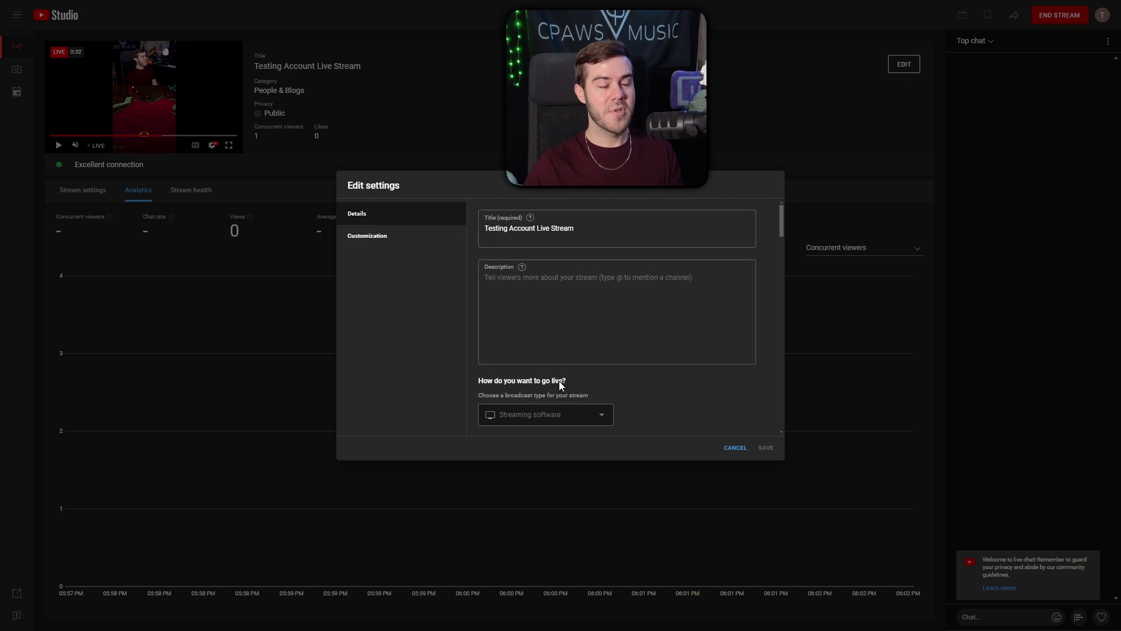
{"action": "left_click", "coordinate": [737, 450]}
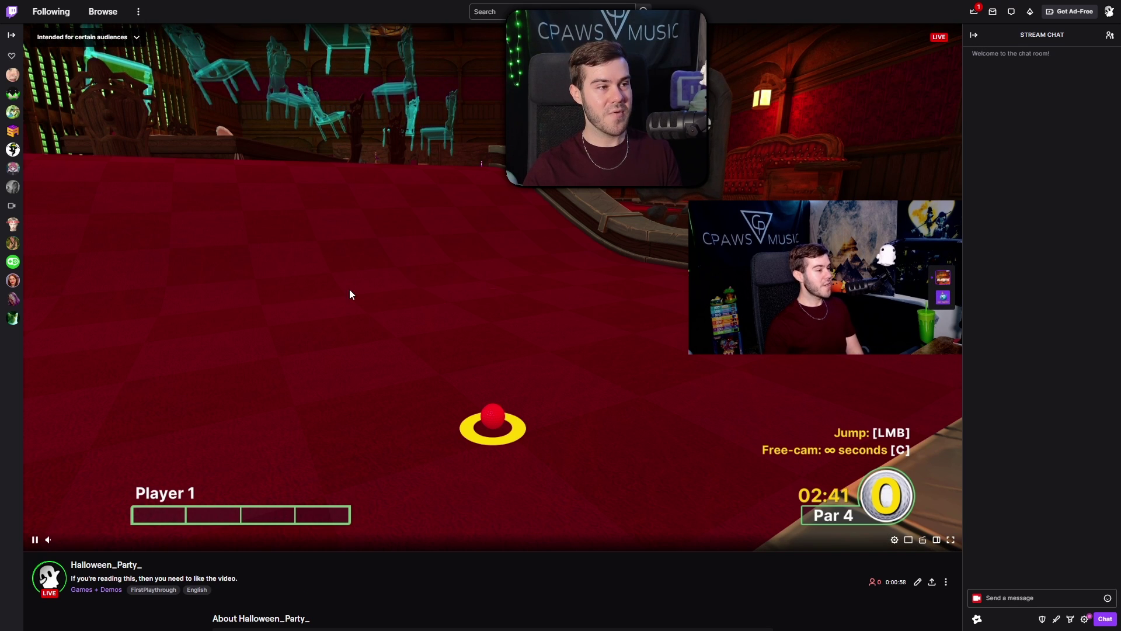
Pause the live Twitch channel playback after confirming the gameplay stream, then return to OBS Studio
{"action": "left_click", "coordinate": [36, 540]}
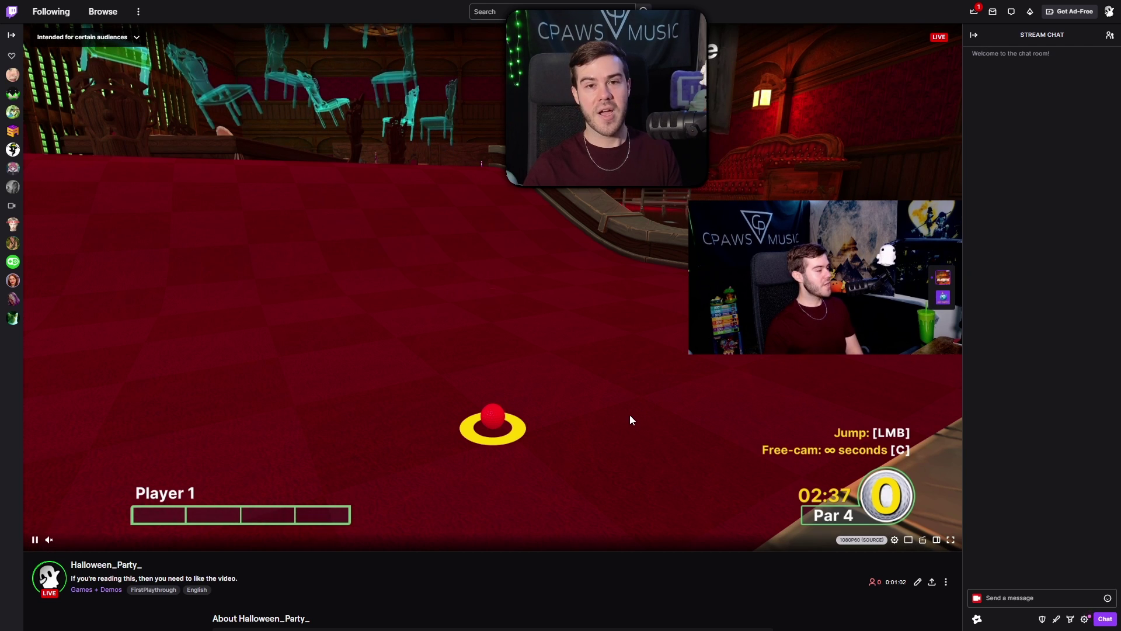
{"action": "key", "text": "alt+Tab"}
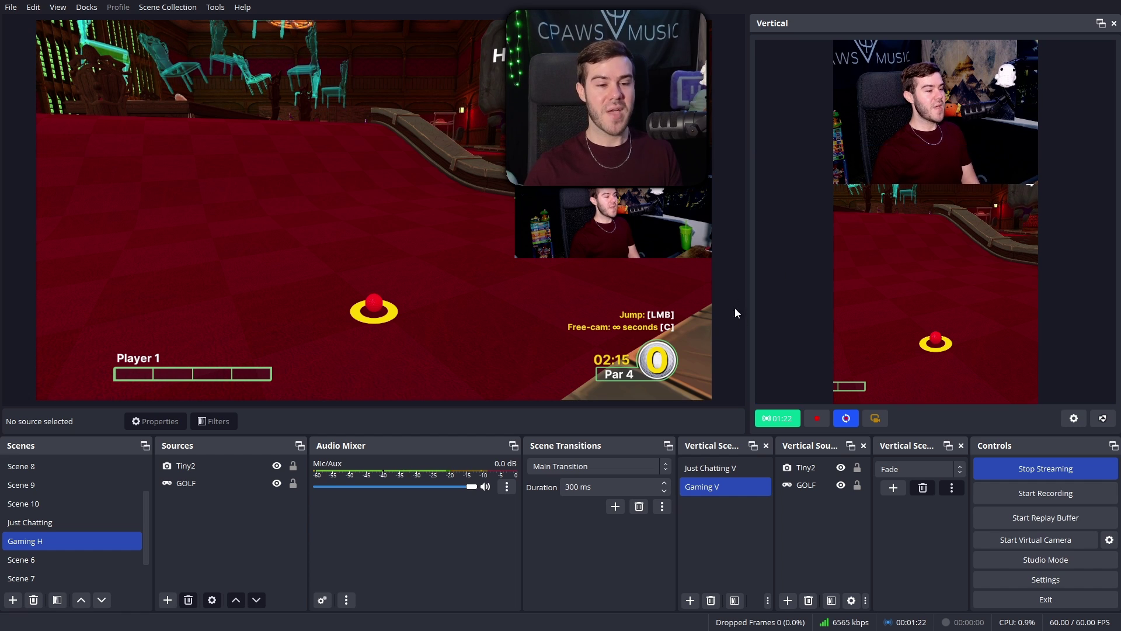
Stop streaming to take both the horizontal and vertical outputs offline
{"action": "left_click", "coordinate": [1025, 471]}
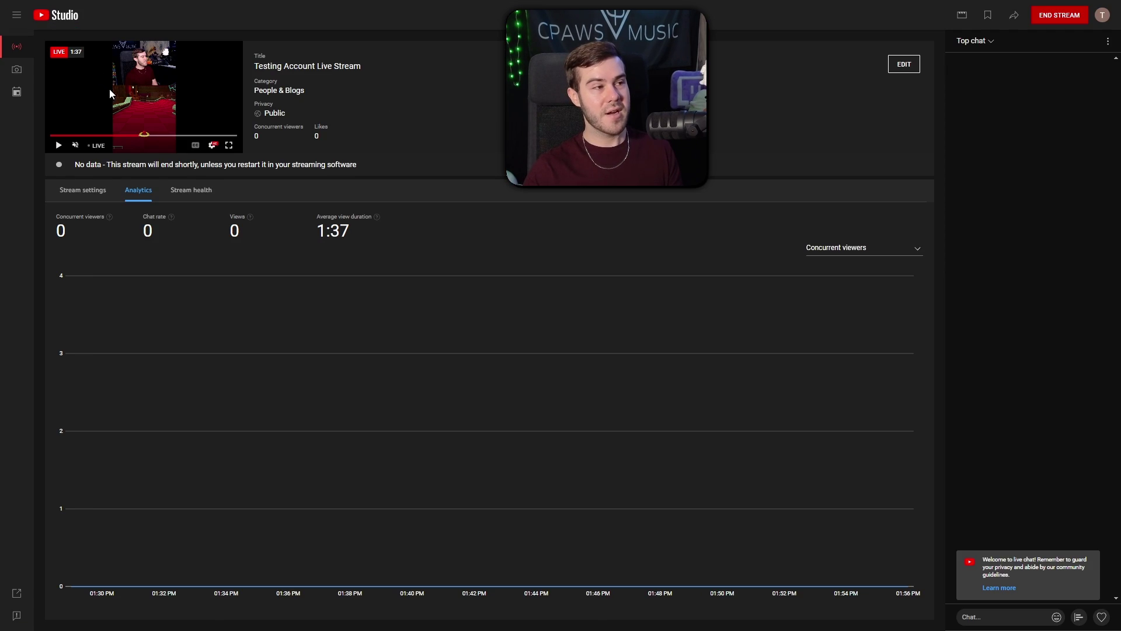
End the Testing Account Live Stream broadcast and dismiss its 1:42 finished summary
{"action": "left_click", "coordinate": [1056, 21]}
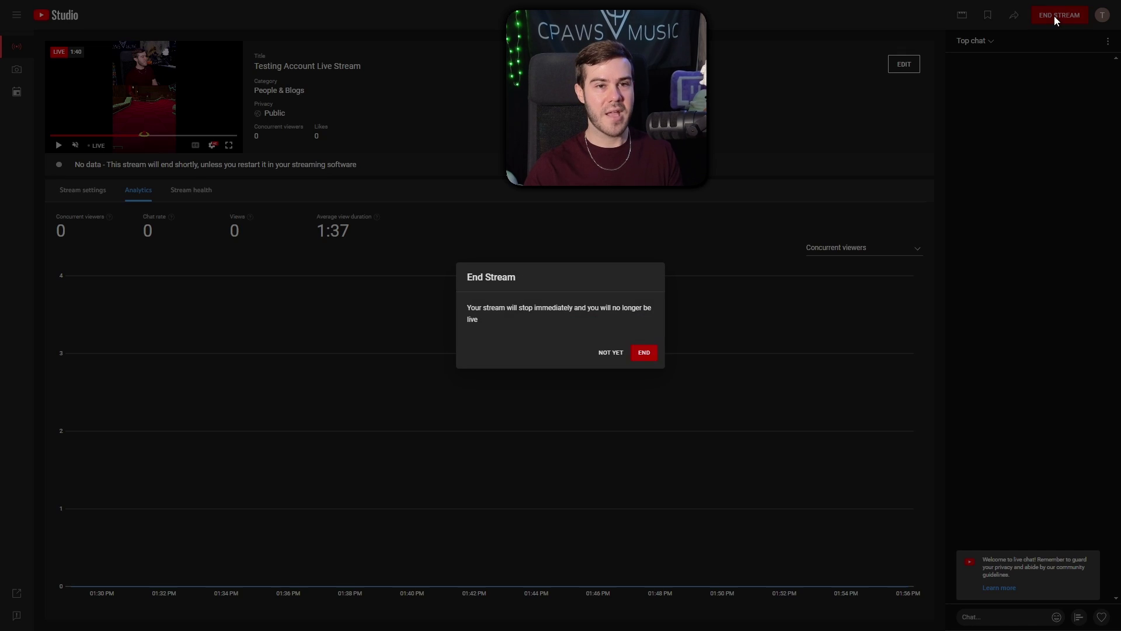
{"action": "left_click", "coordinate": [645, 354]}
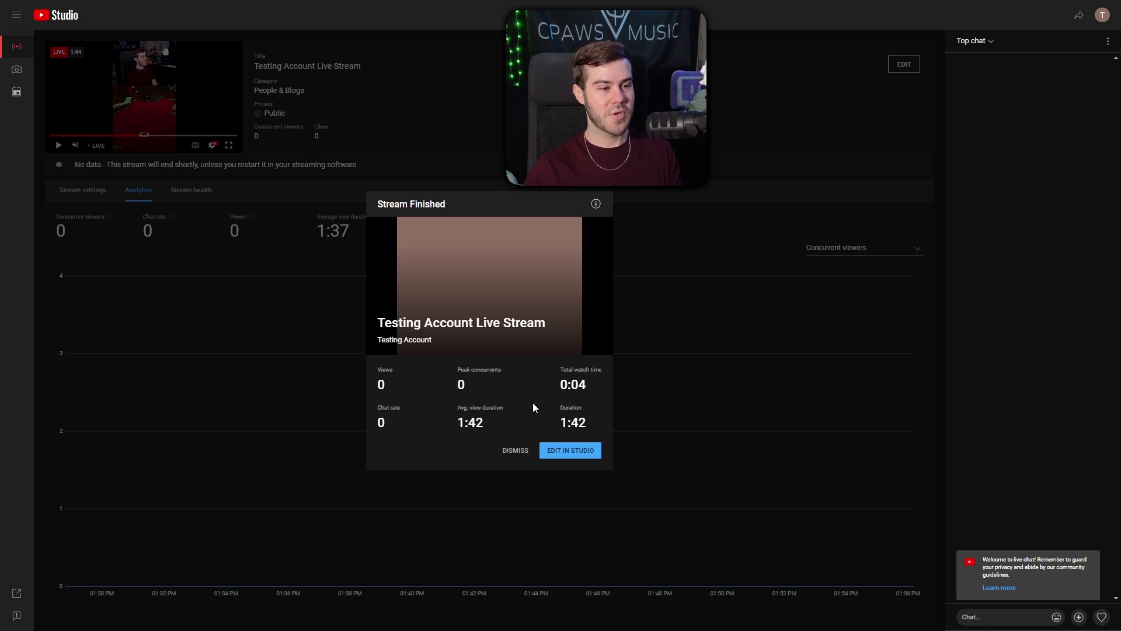
{"action": "left_click", "coordinate": [519, 450]}
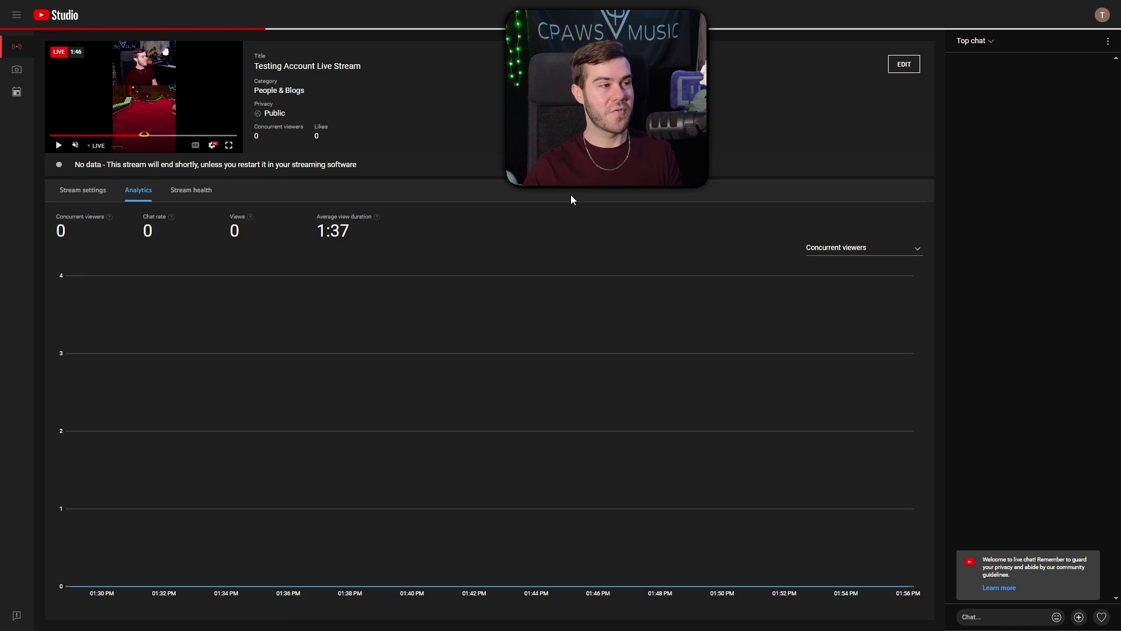